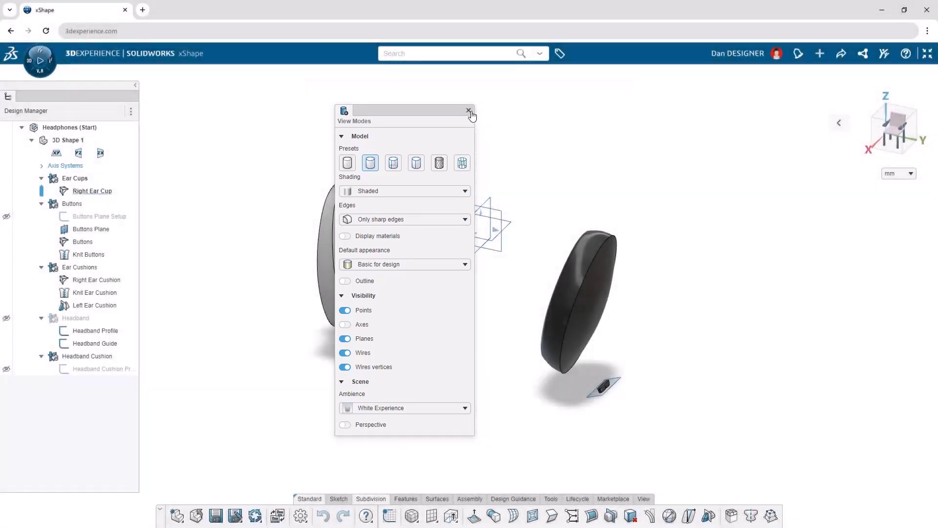
Close the view mode settings and set the display units to mm.
left_click(469, 111)
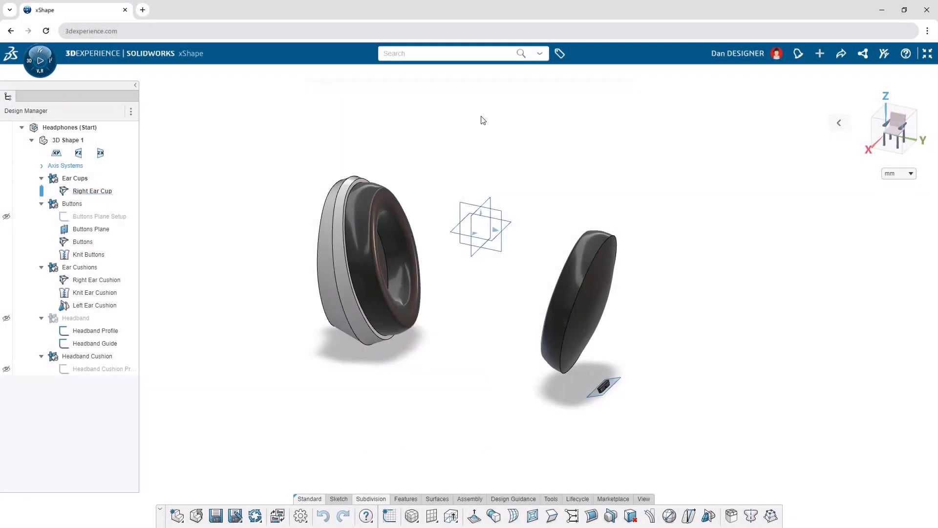
left_click(911, 174)
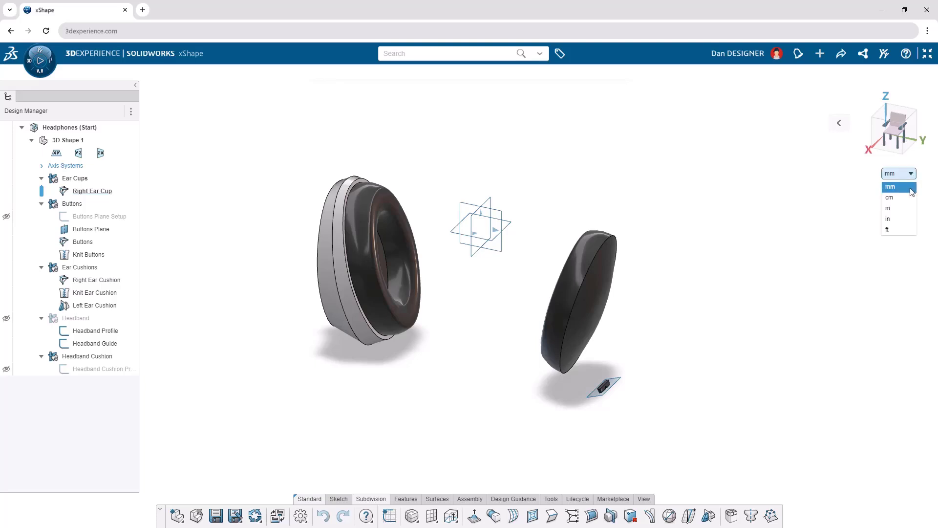
left_click(912, 188)
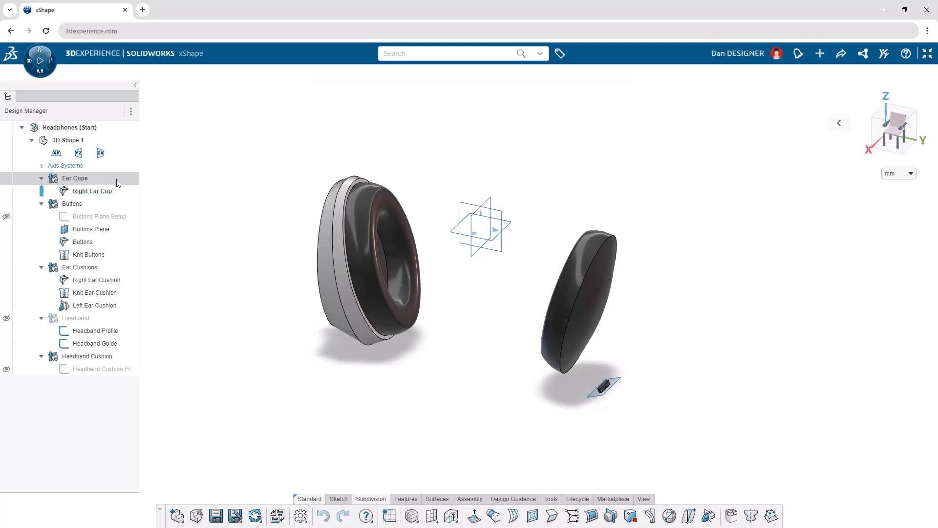
Collapse the design tree and the command toolbar to free up the modelling area.
left_click(135, 85)
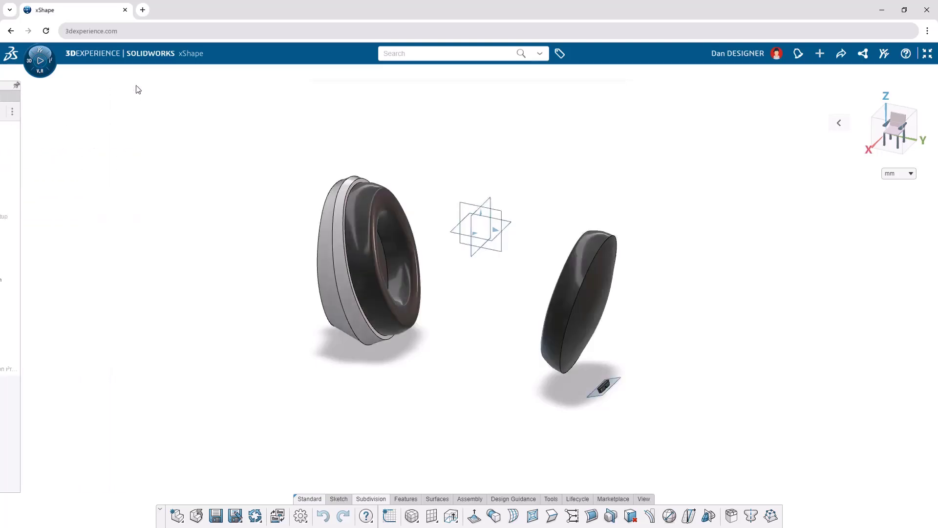
left_click(159, 511)
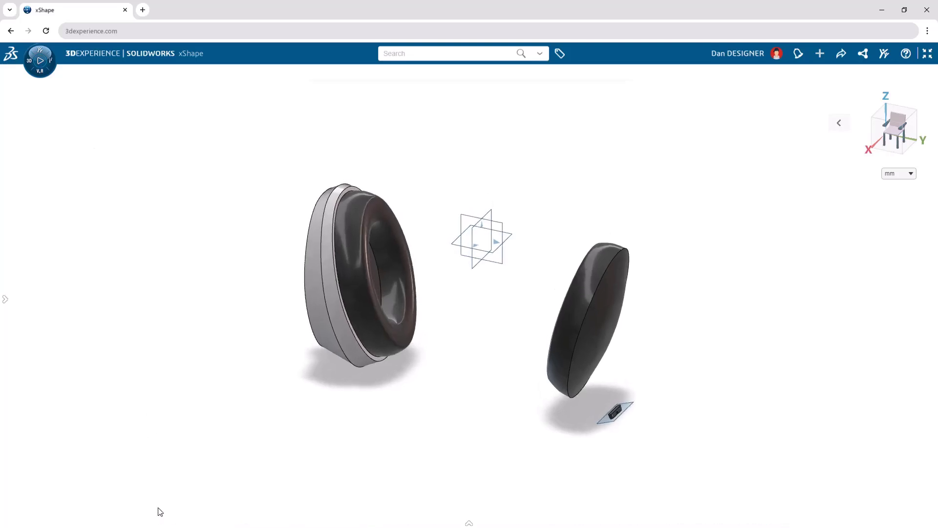
Reflect the right ear cup subdivision across the zx plane, translated across the plane and created as a new subdivision.
type("s")
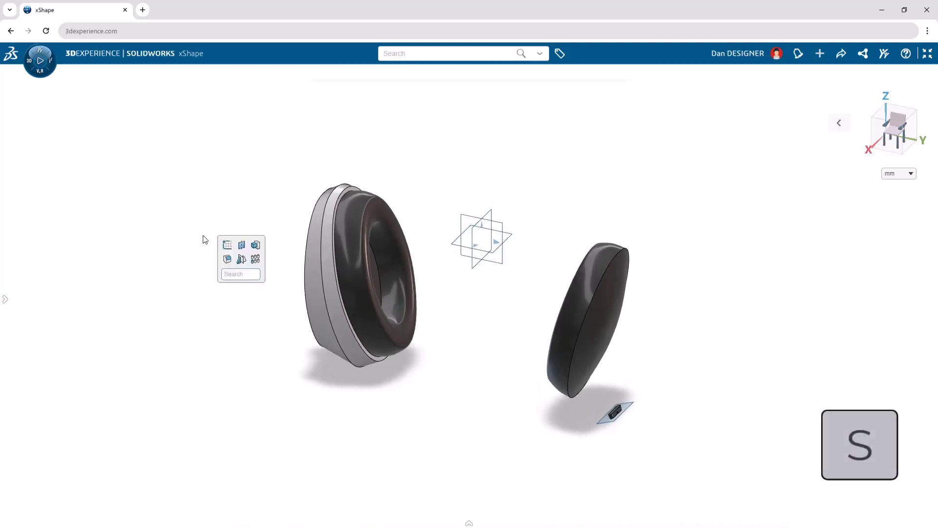
type("refl")
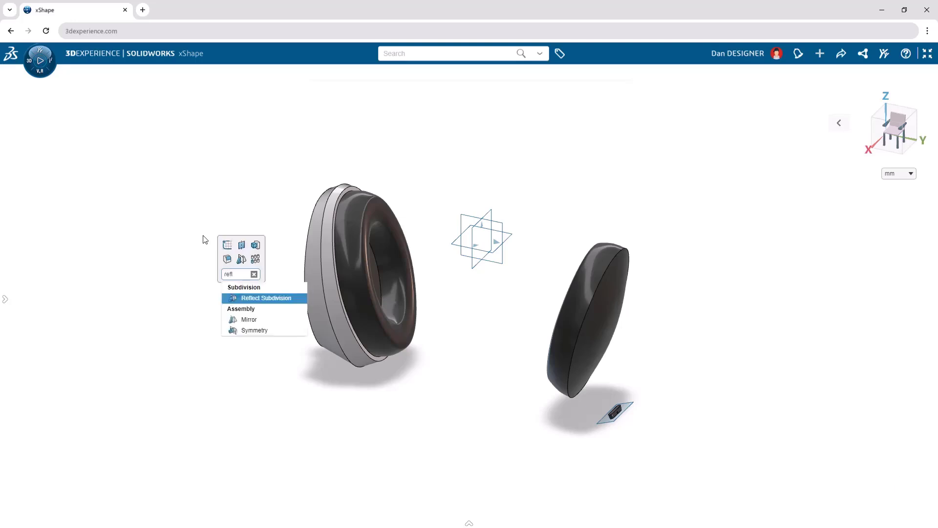
left_click(266, 299)
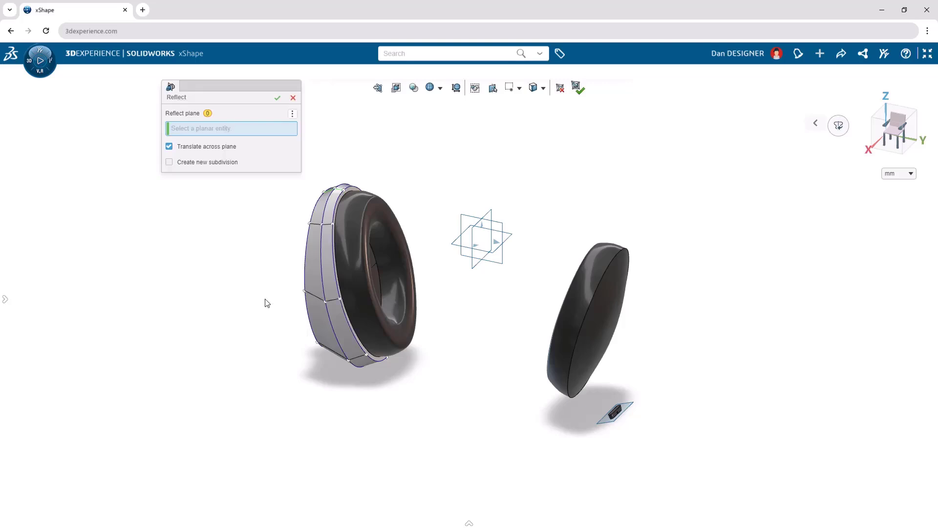
left_click(474, 240)
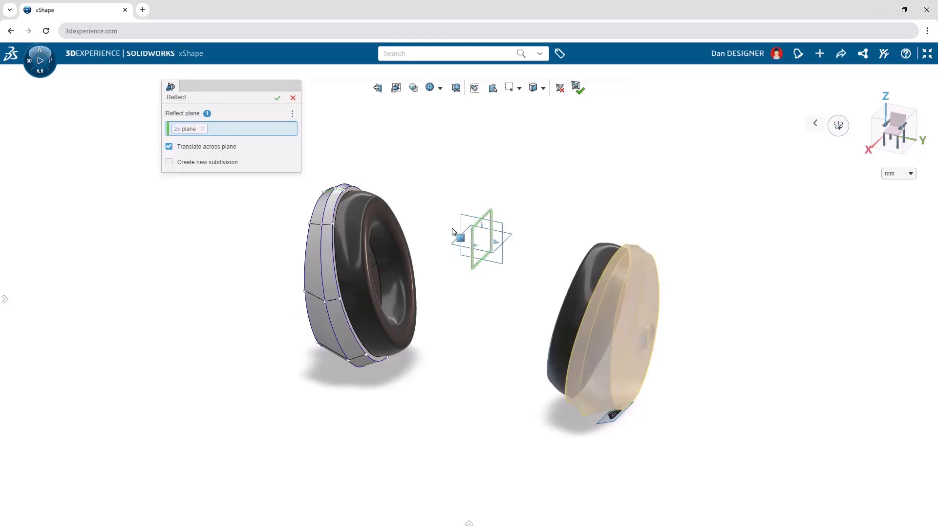
left_click(170, 162)
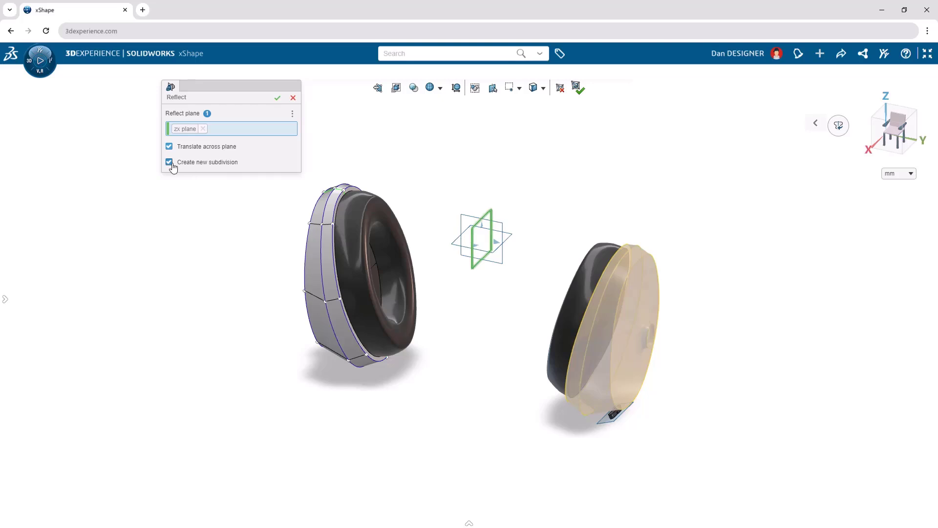
left_click(277, 98)
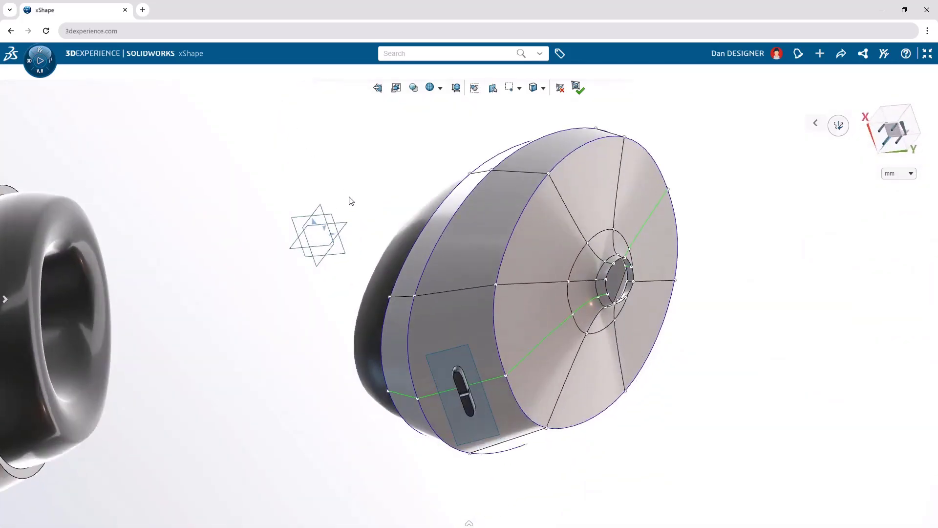
Inset the reflected ear cup's side faces around the buttons and crease the two inset faces.
left_click(445, 328)
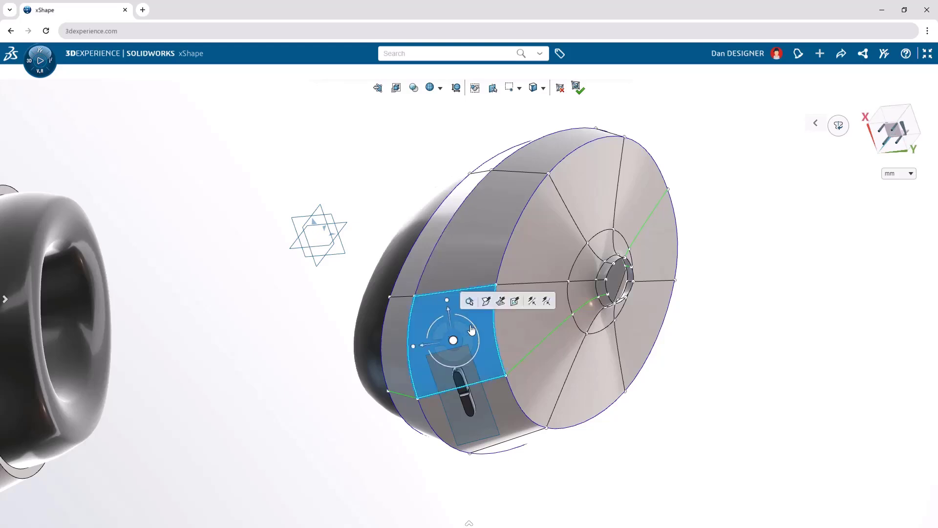
left_click(515, 301)
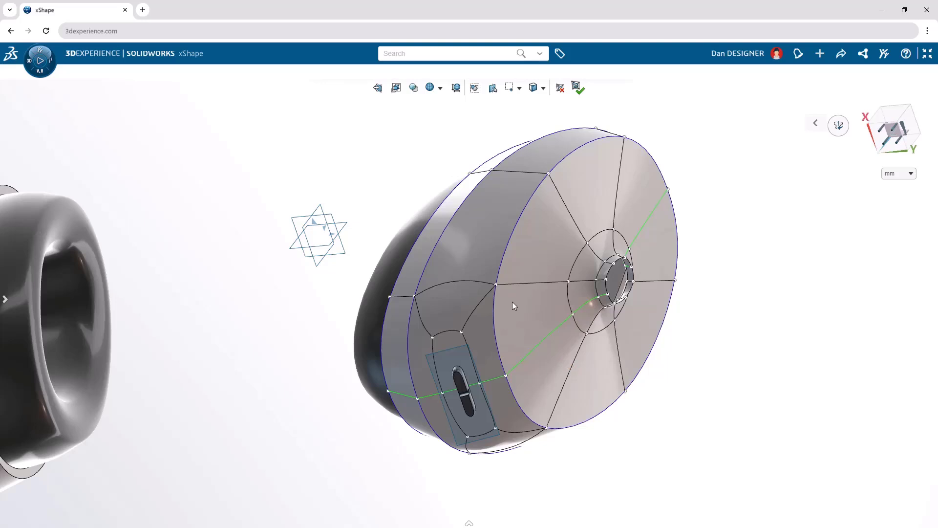
left_click(457, 344)
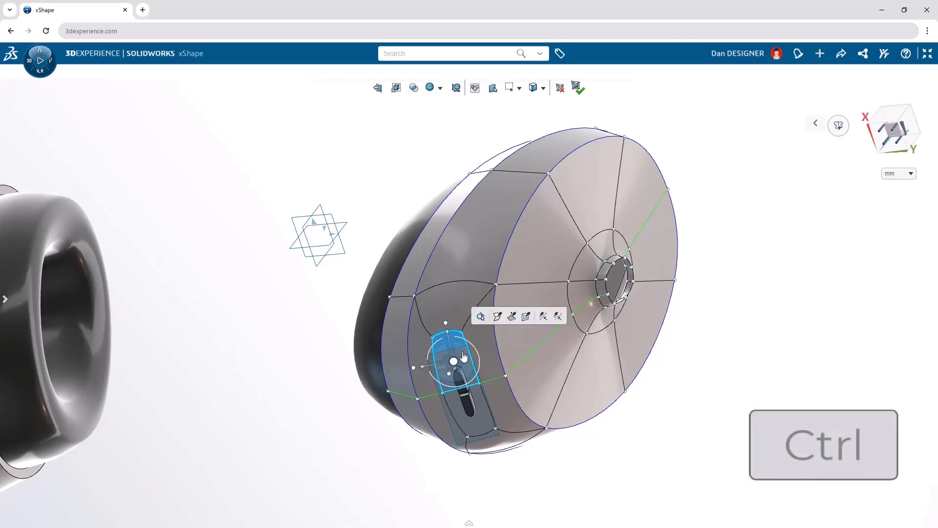
left_click(482, 408, "ctrl")
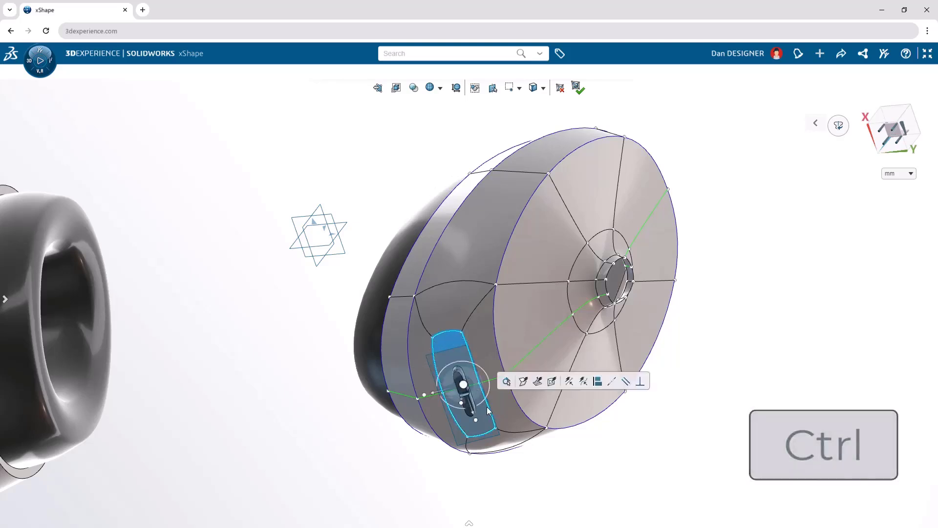
left_click(523, 383)
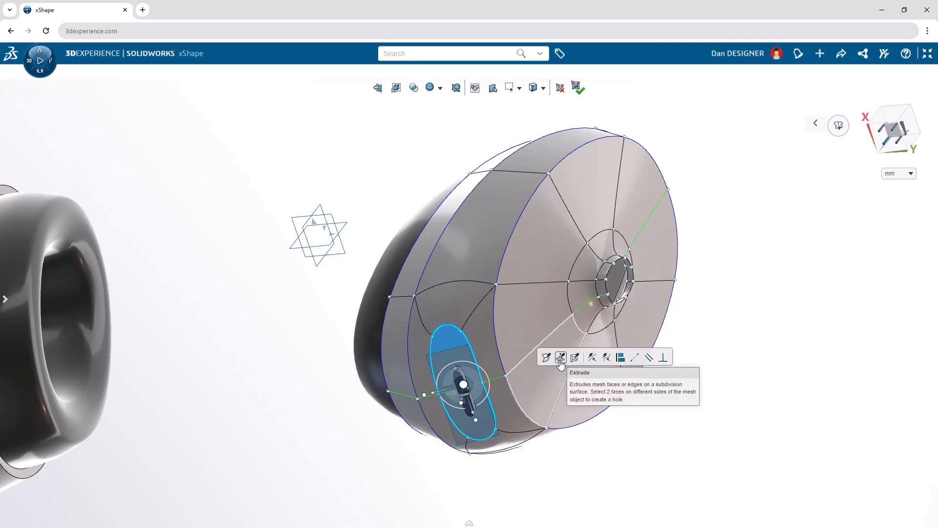
Extrude the two creased faces and align them to the buttons plane, selecting the plane through the subdivision geometry.
left_click(560, 360)
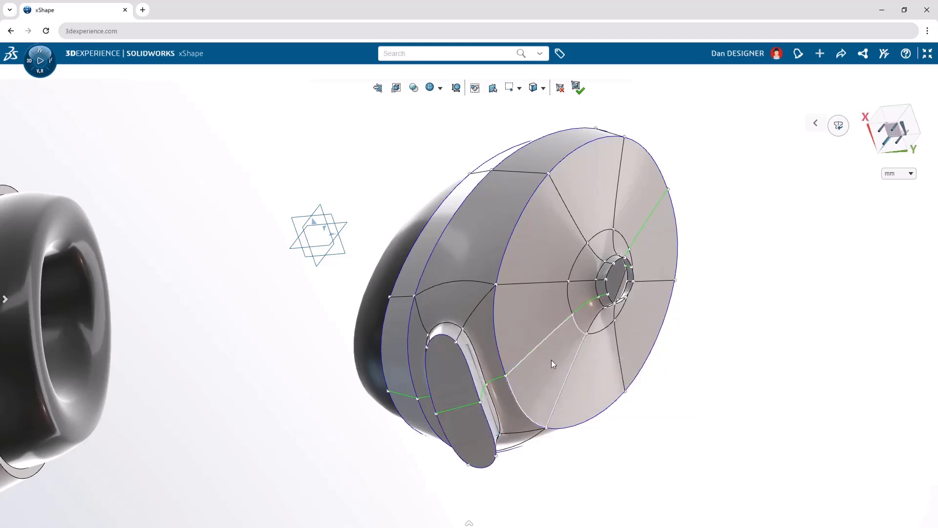
left_click(444, 347)
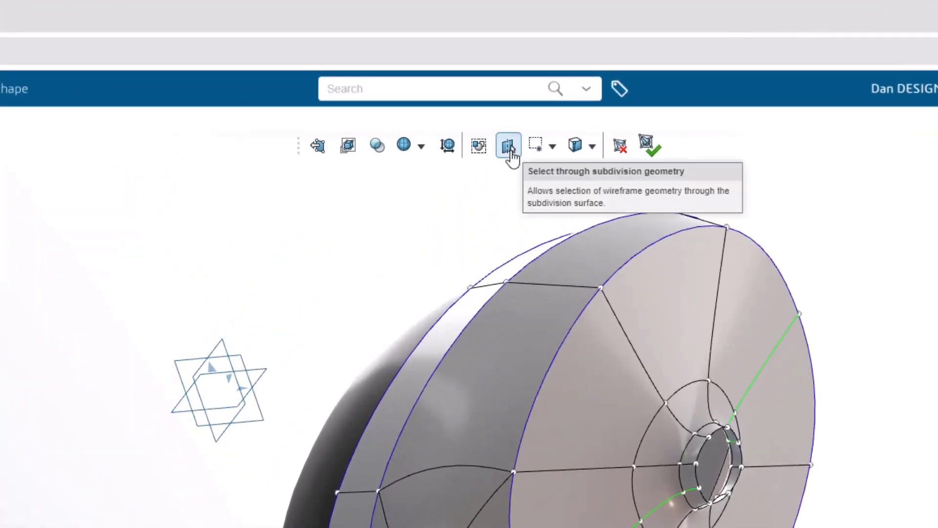
left_click(509, 146)
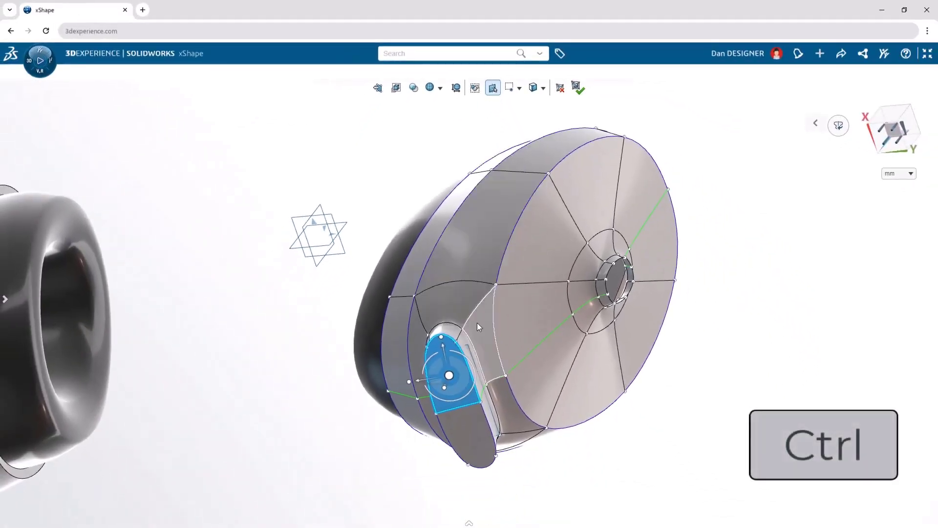
left_click(469, 352, "ctrl")
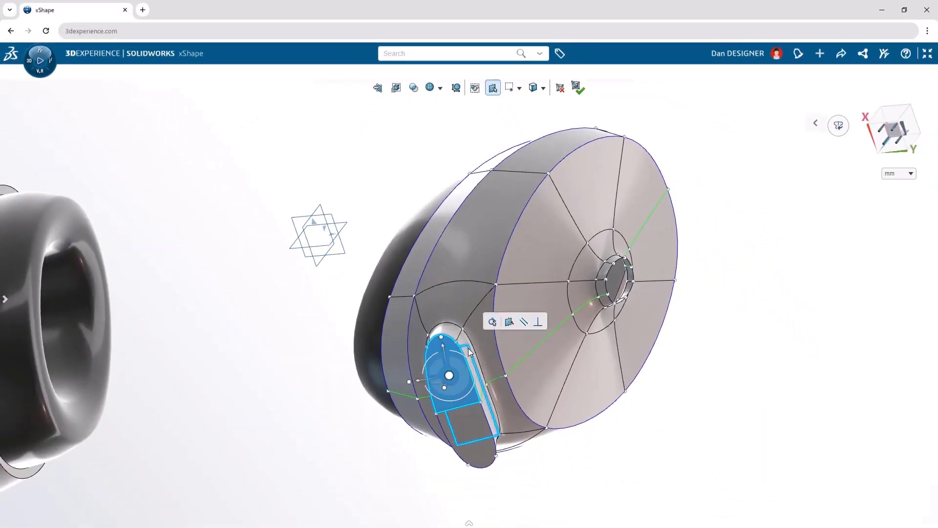
left_click(510, 327)
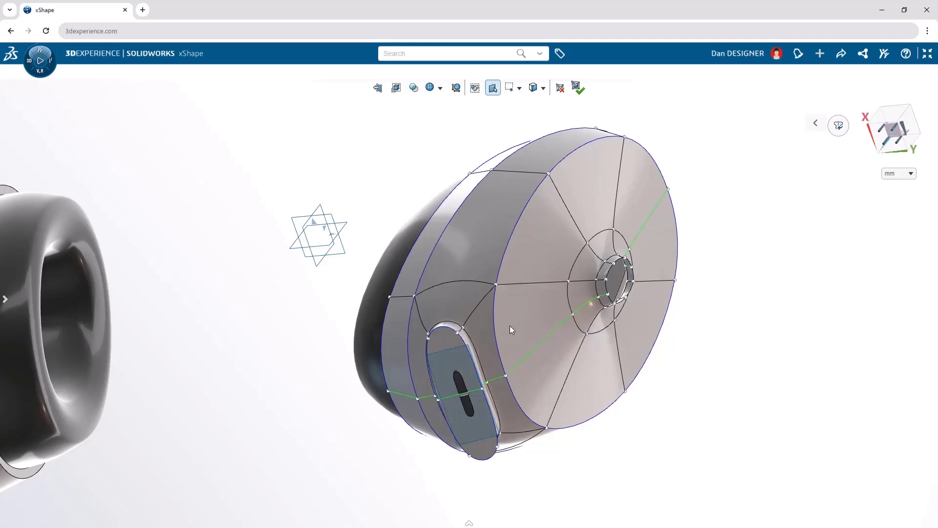
Facing the buttons plane, orient the manipulator to Screen and make the recessed button face narrower and shorter around the two slots.
left_click(467, 346)
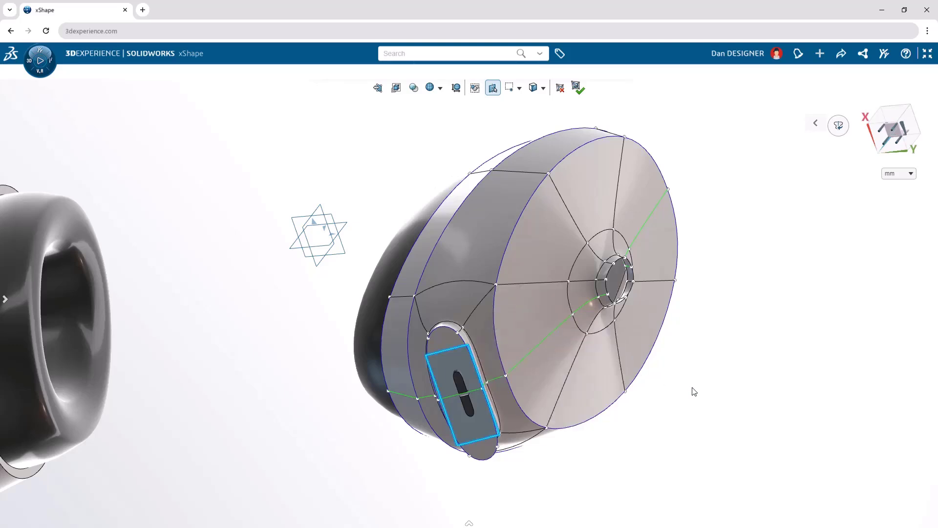
key("n")
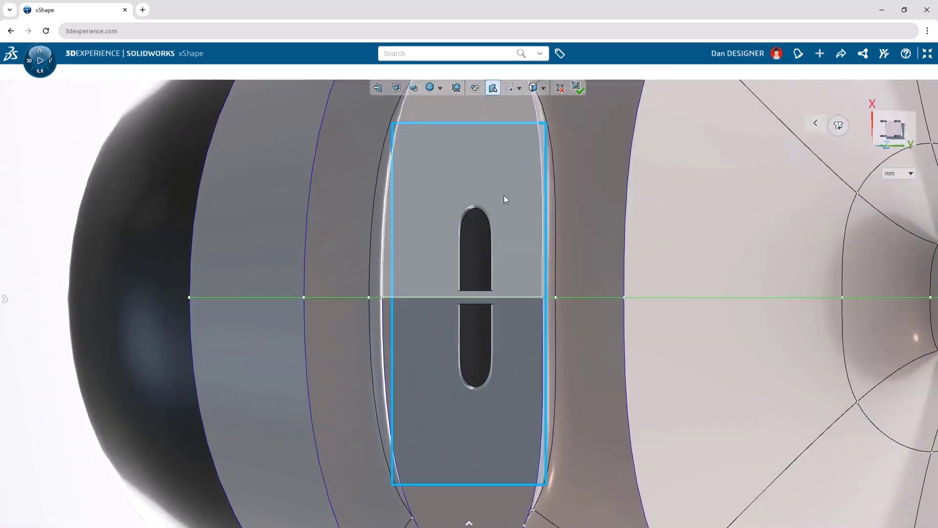
left_click(499, 194)
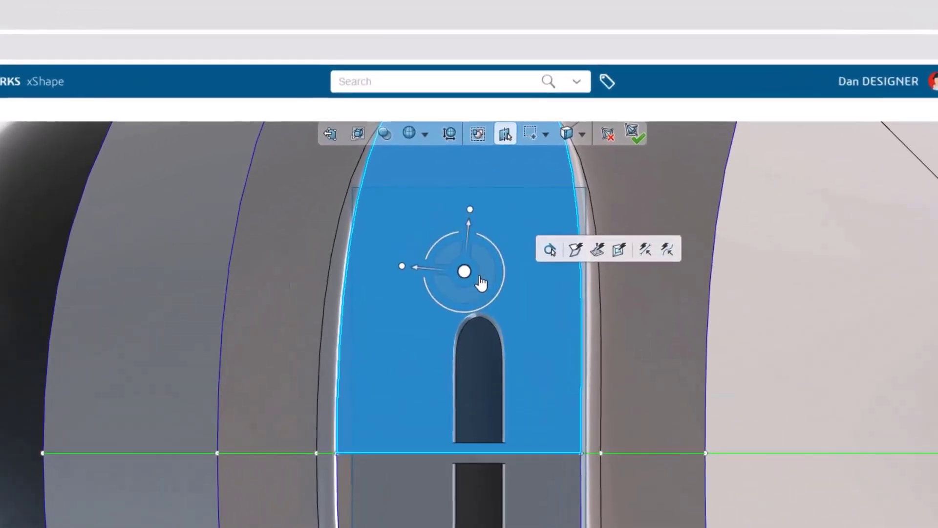
left_click(465, 272)
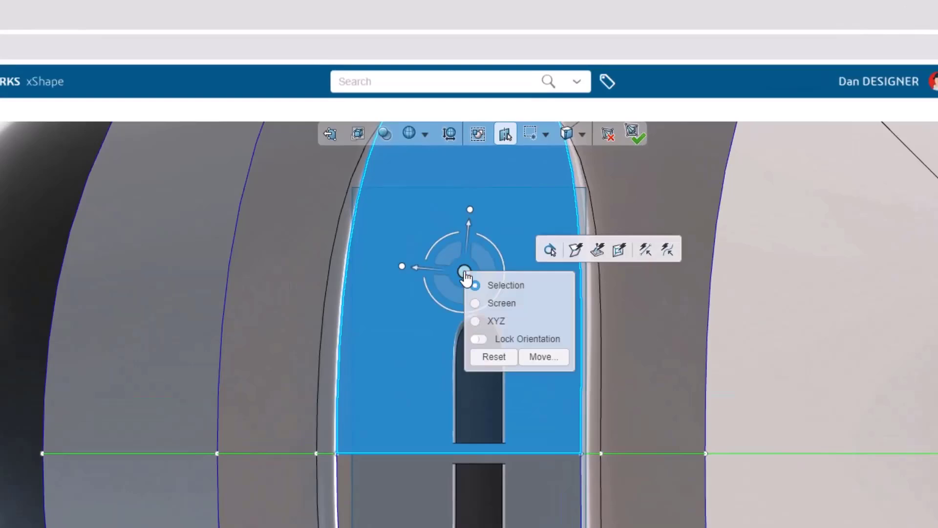
left_click(476, 304)
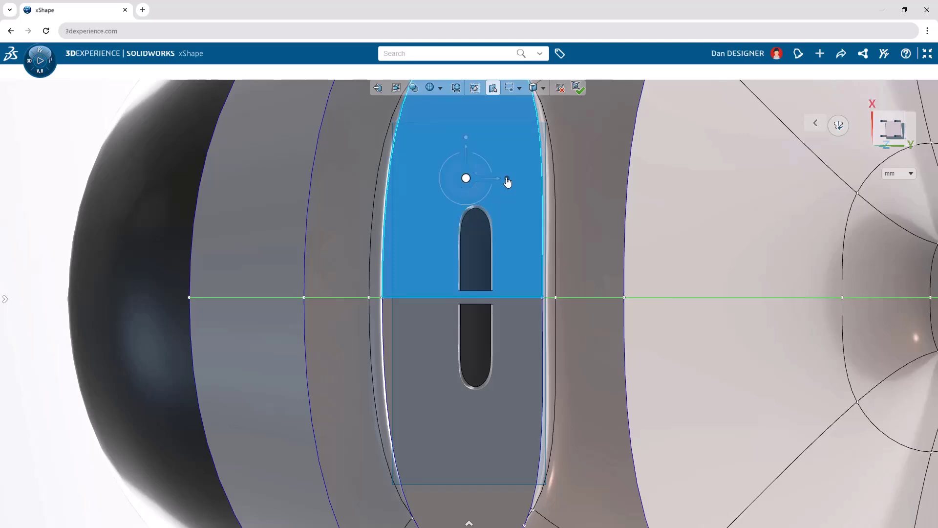
left_click_drag(507, 181, 530, 184)
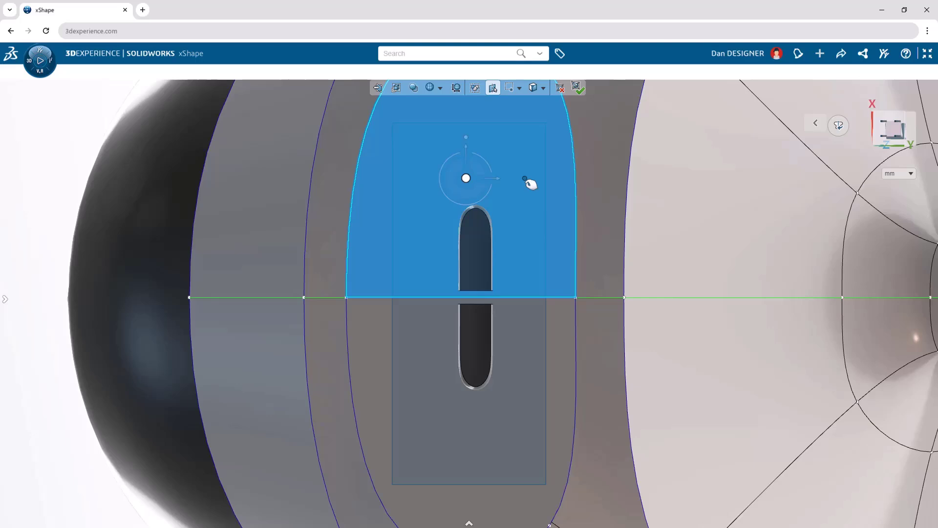
left_click_drag(530, 183, 498, 194)
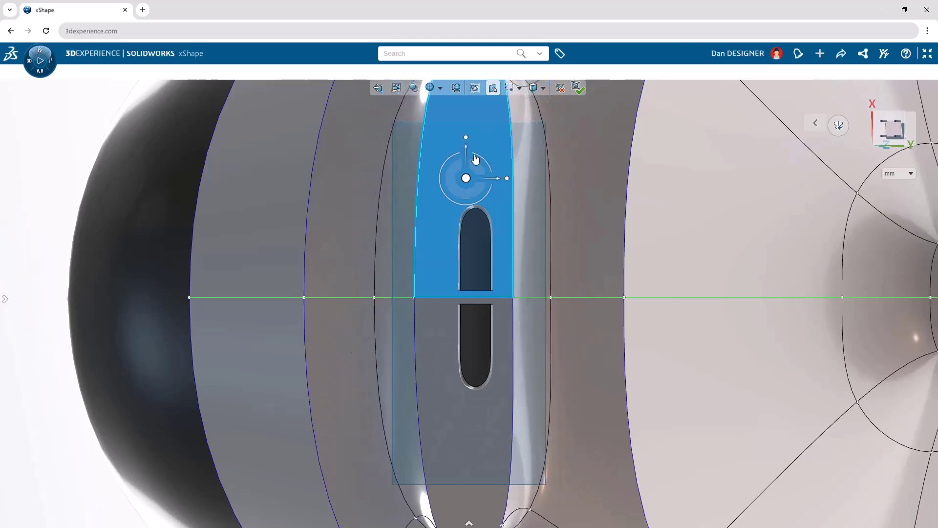
left_click_drag(468, 143, 474, 184)
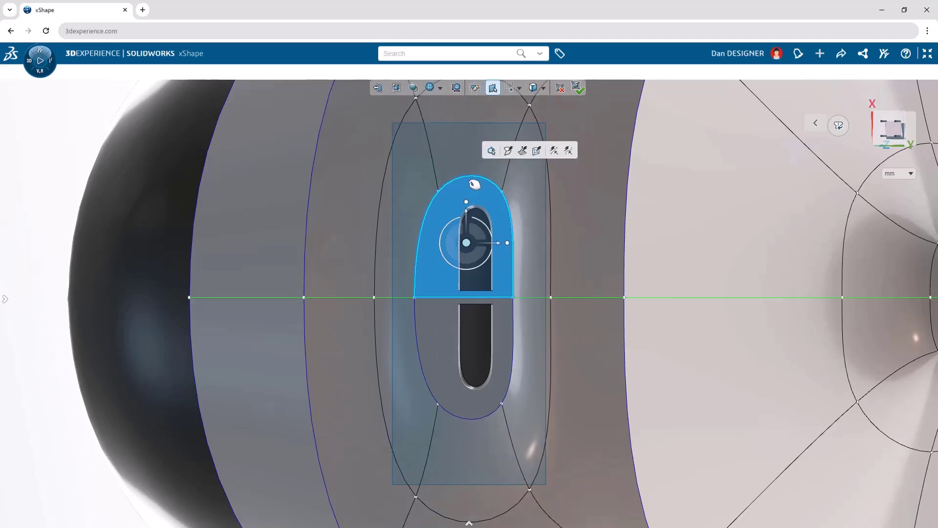
Show only the control cage and straighten the three vertices along the button face's long edge on the cushion side.
key("c")
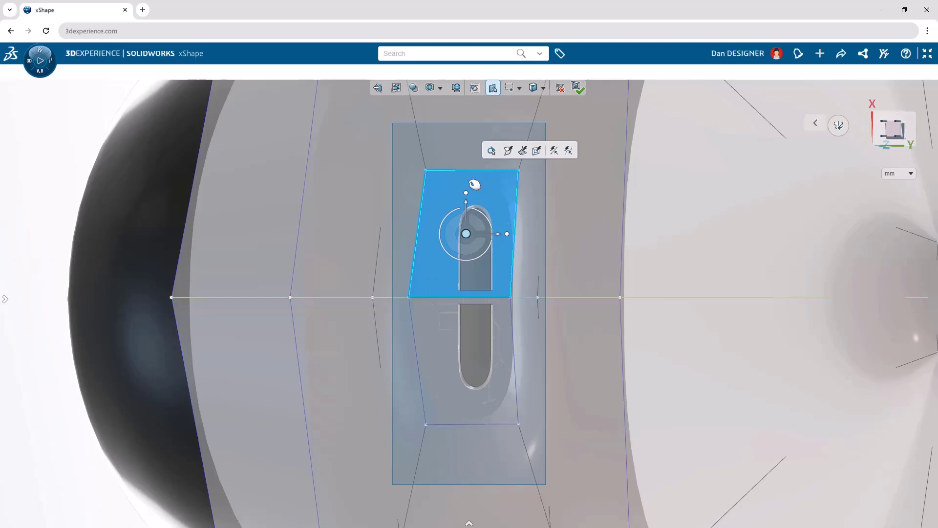
key("c")
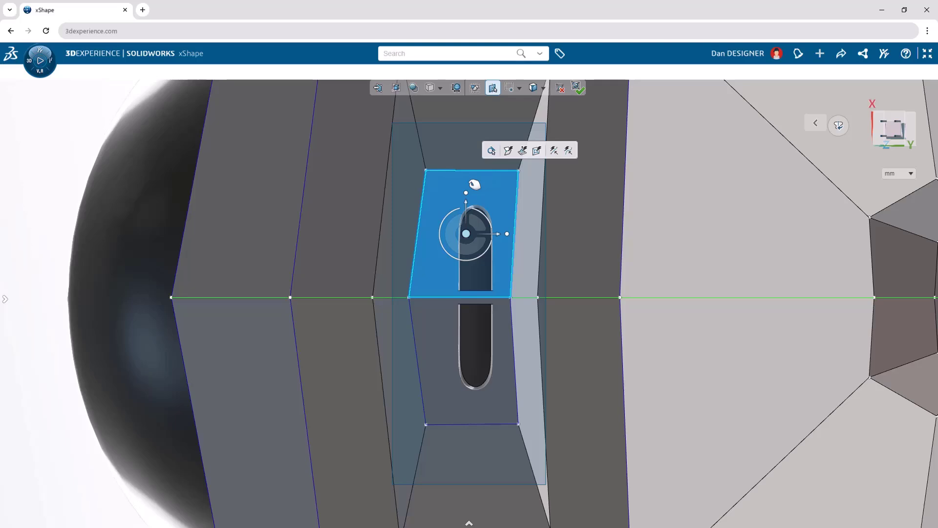
left_click(426, 170)
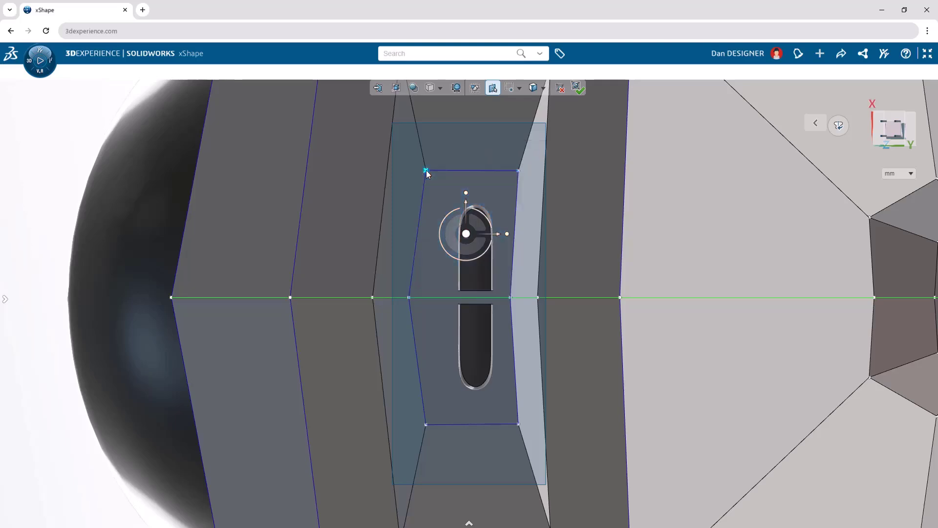
left_click(426, 424, "shift")
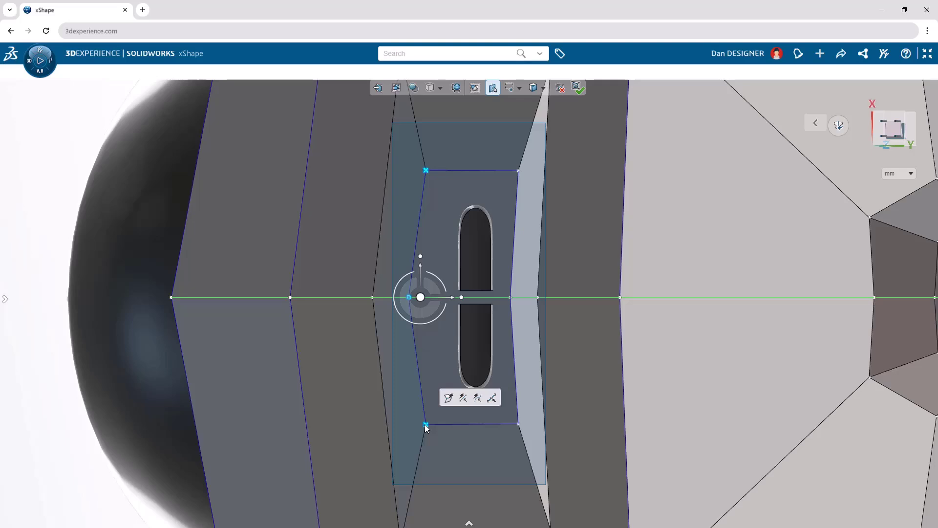
left_click(491, 399)
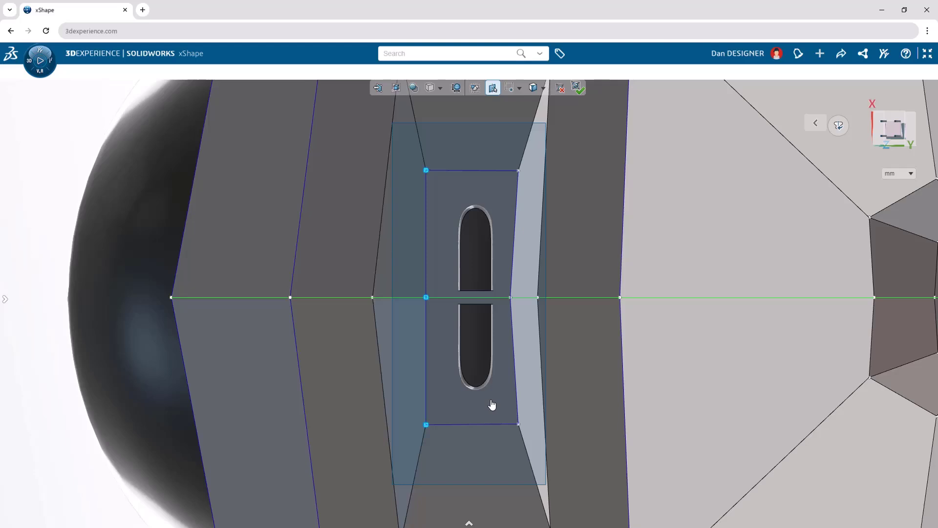
Straighten the three vertices along the button face's other long edge and finish editing the ear cup subdivision.
left_click(518, 170)
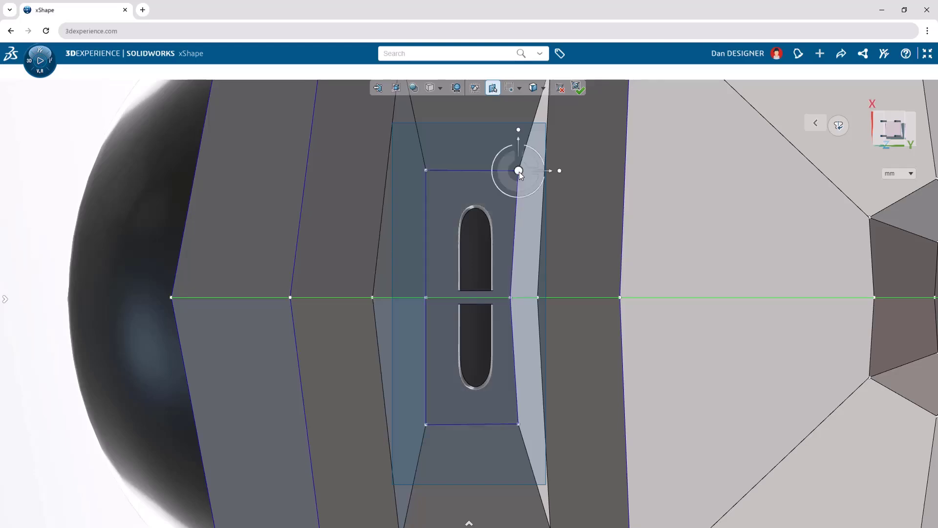
left_click(518, 424, "shift")
left_click(584, 405)
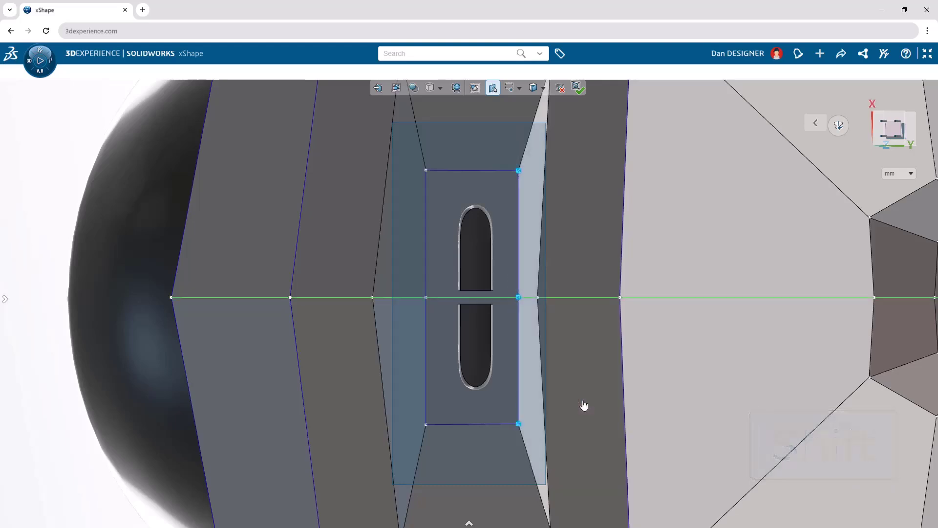
key("c")
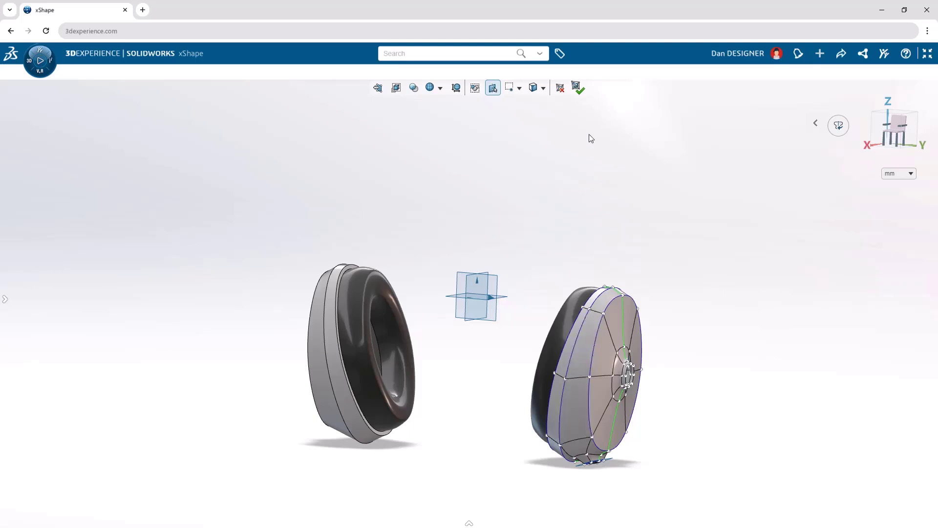
left_click(579, 90)
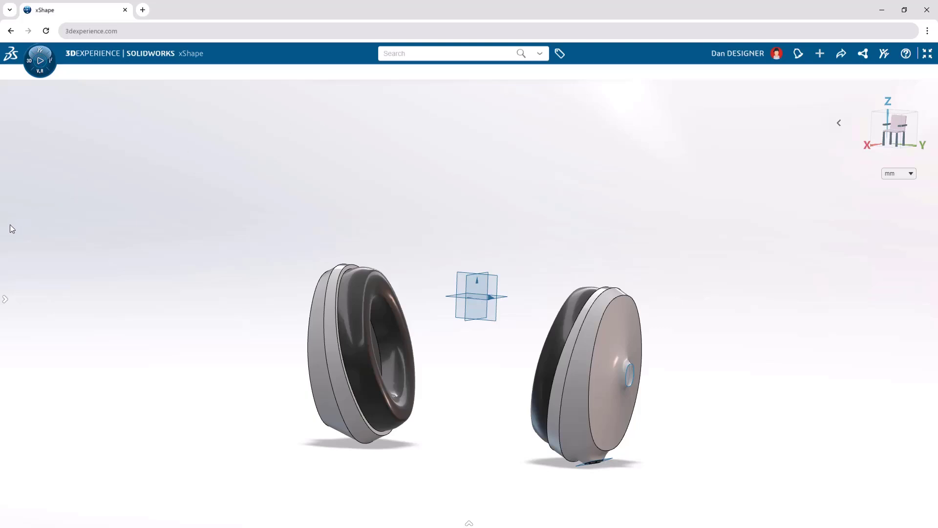
Keep the Design Manager open, show the Headband group with its sketches, and make it the active group.
mouse_move(7, 230)
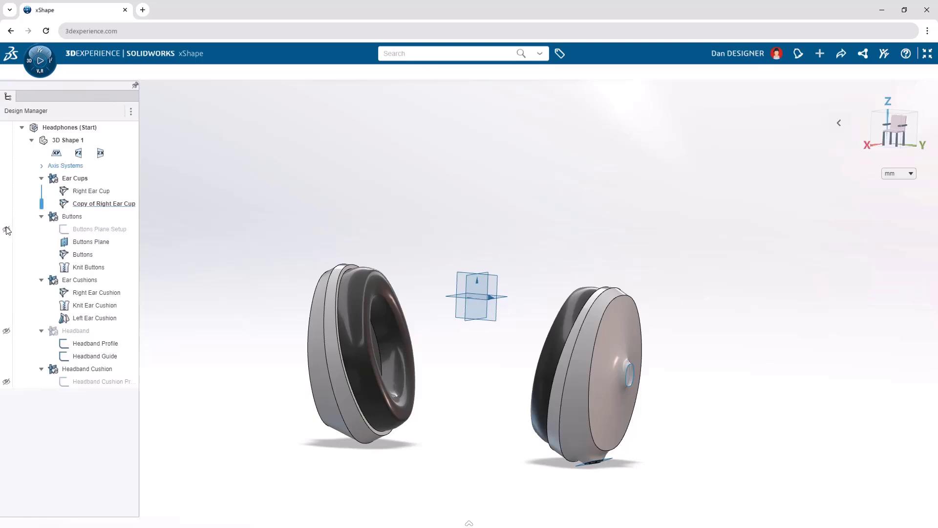
left_click(135, 87)
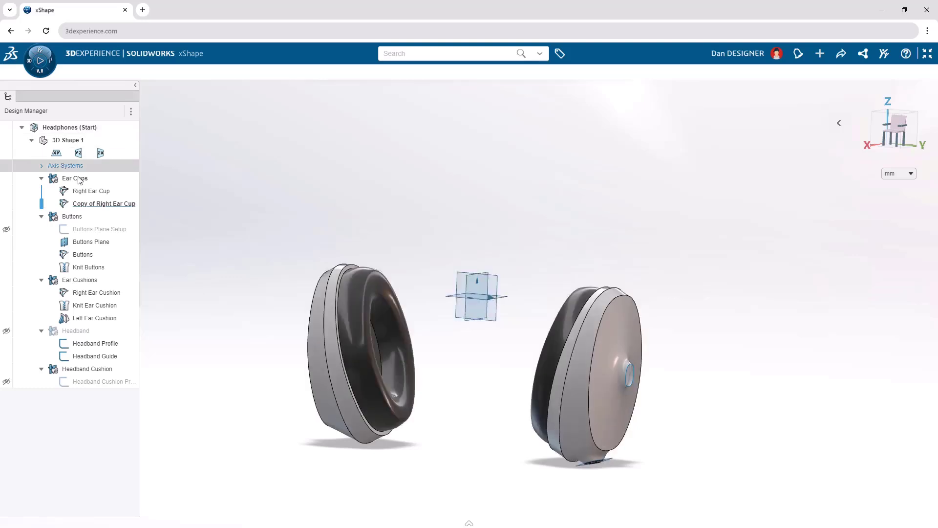
left_click(6, 332)
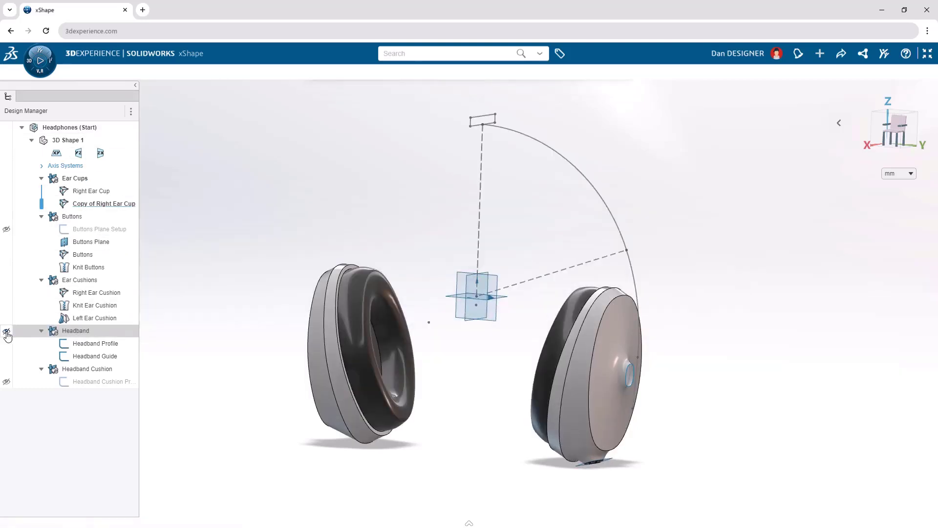
double_click(76, 331)
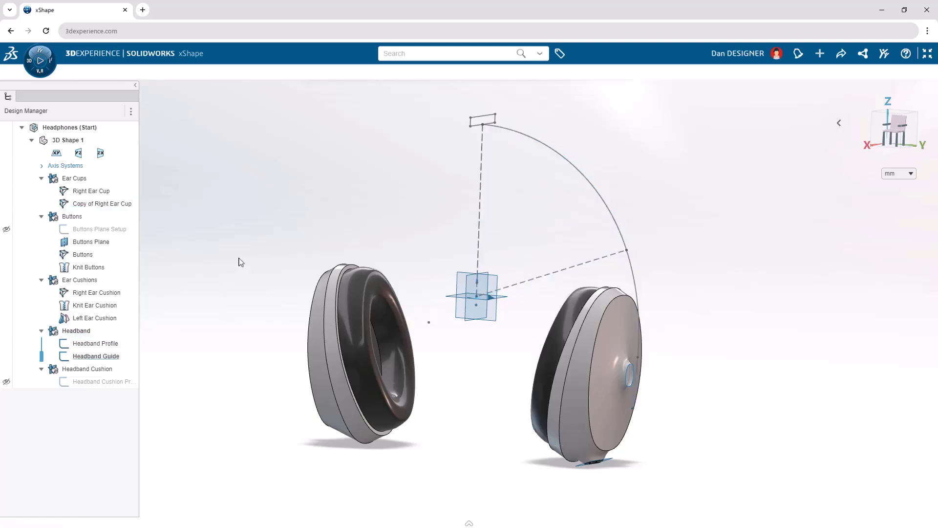
Start a Netsurface Primitive subdivision using Headband Profile as the profile and Headband Guide as the guide.
type("s")
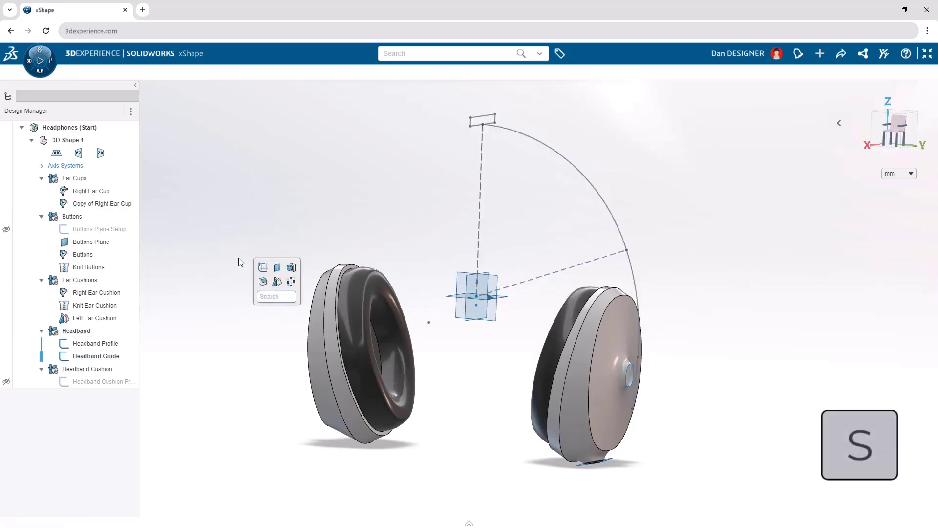
type("net")
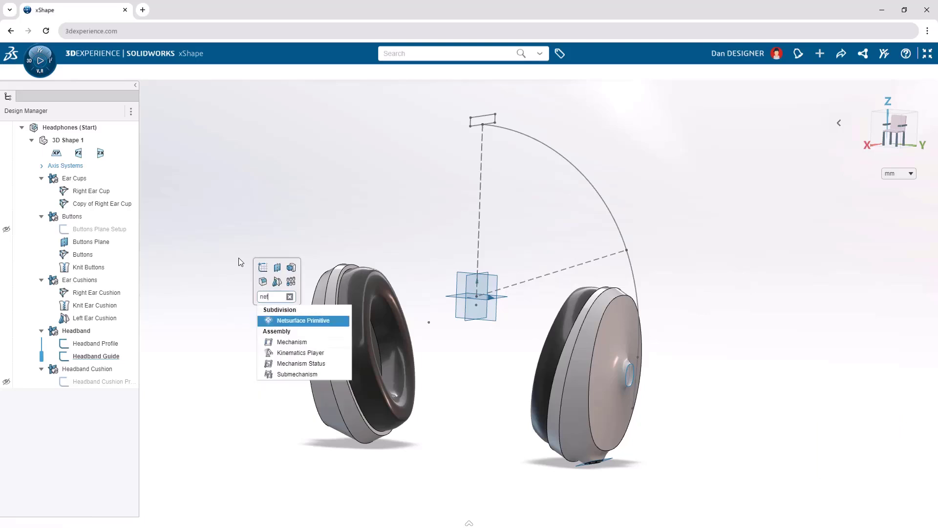
left_click(317, 322)
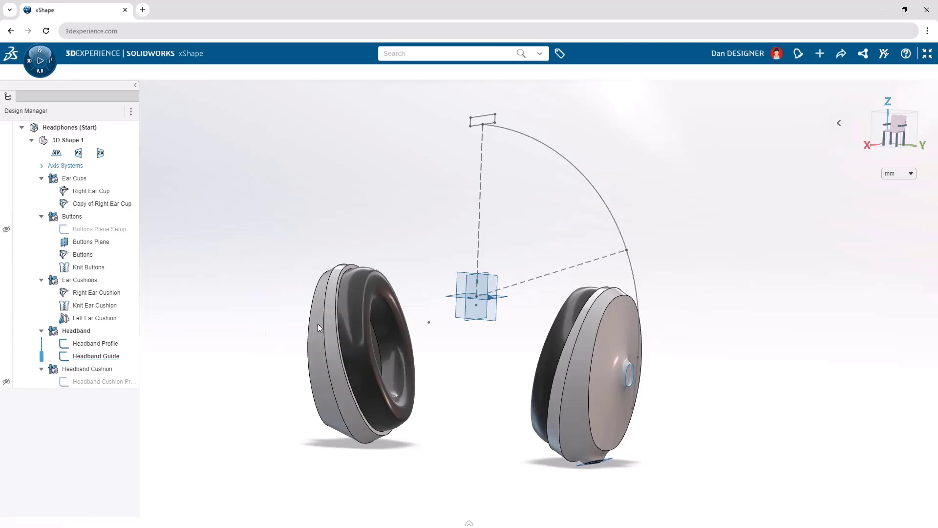
left_click(124, 343)
left_click(255, 195)
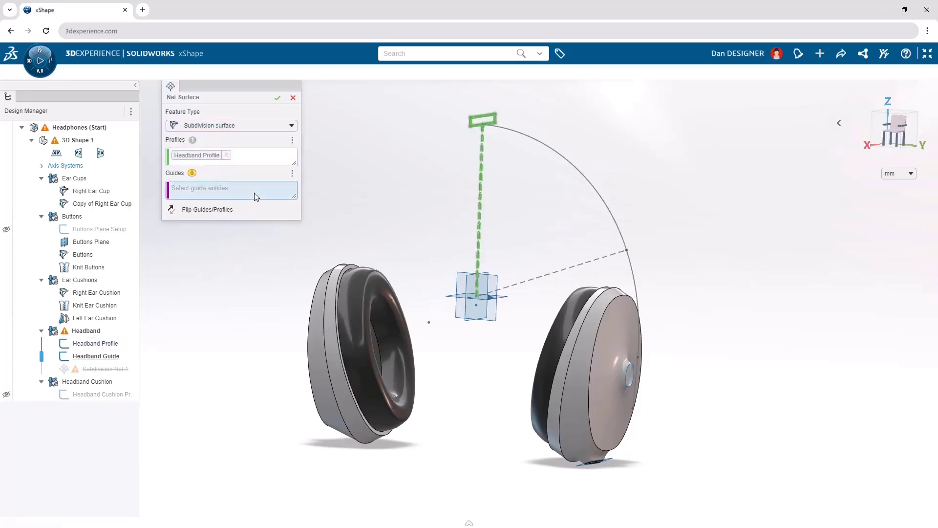
left_click(119, 356)
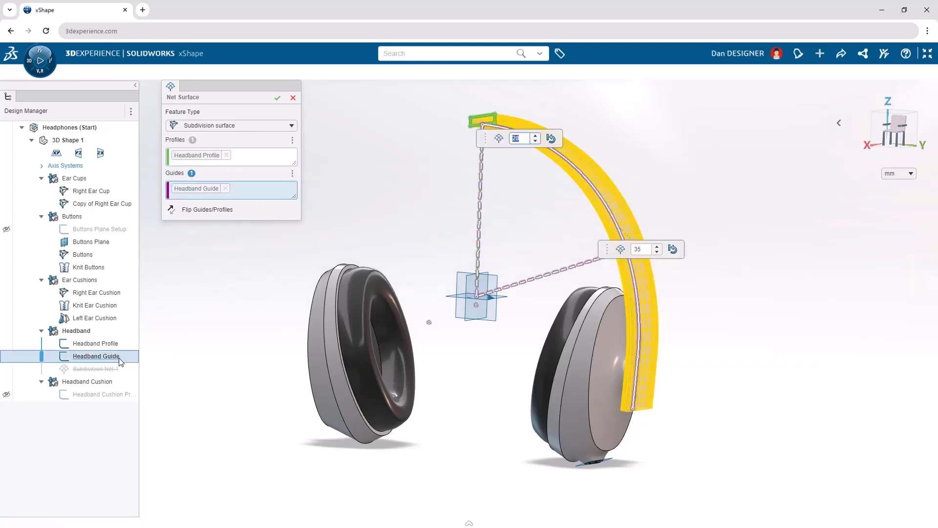
Set the net surface divisions to 5 around the profile and 11 along the guide, and create the surface.
left_click(525, 141)
key("BackSpace")
key("BackSpace")
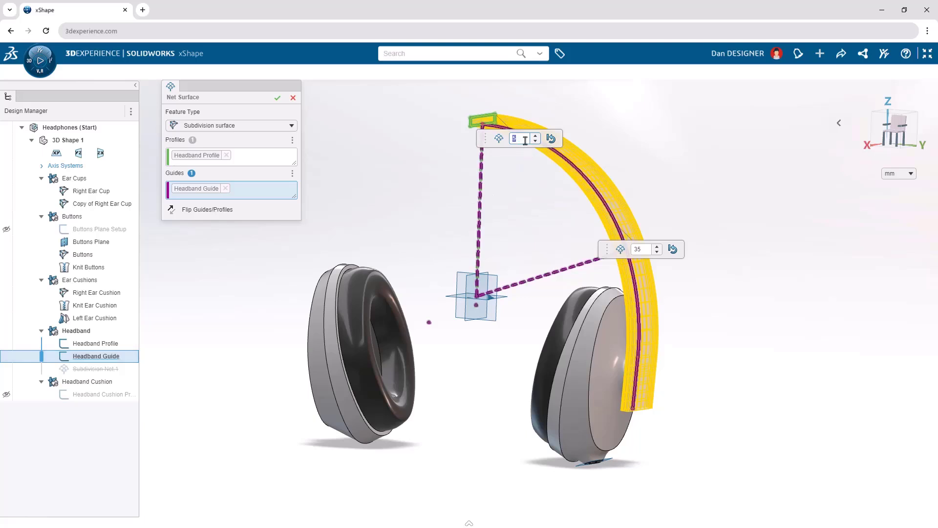
left_click(642, 248)
type("11")
key("Return")
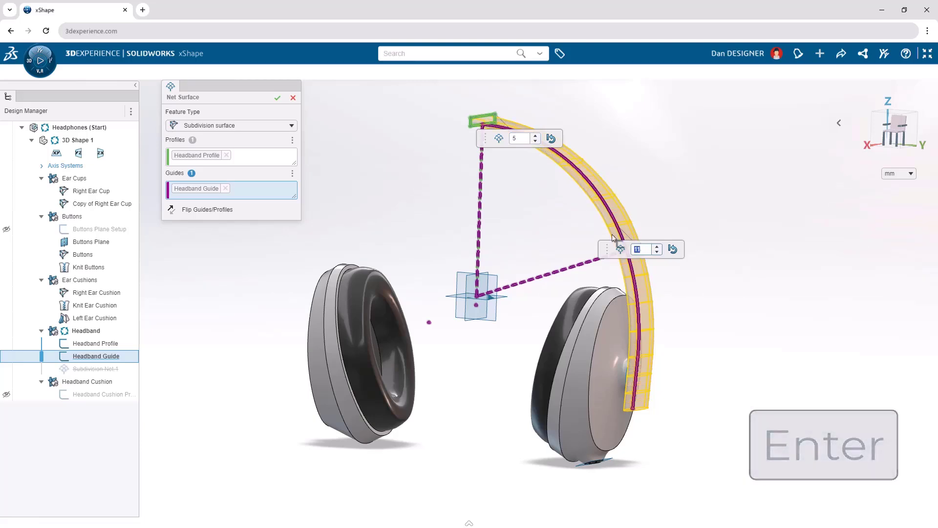
left_click(277, 98)
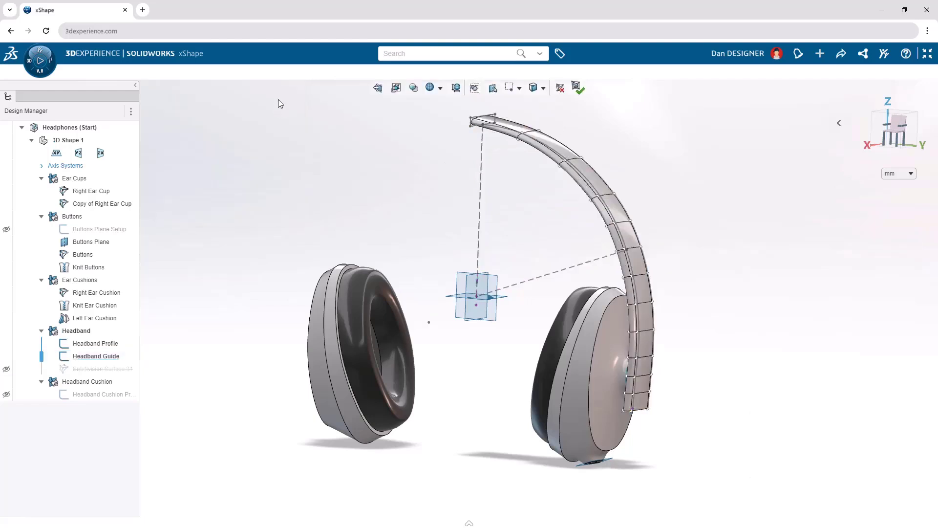
Hide the Headband Guide and Headband Profile sketches and collapse the Design Manager.
left_click(562, 269)
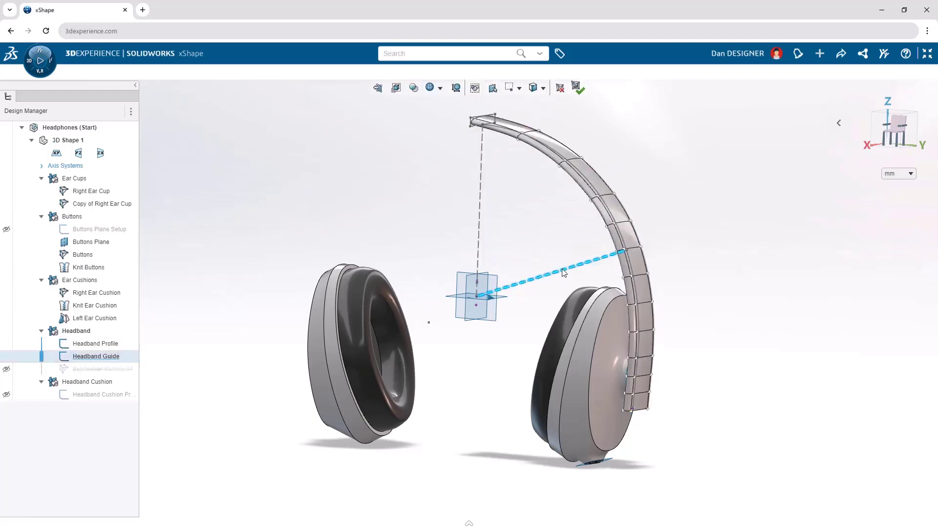
left_click(588, 242)
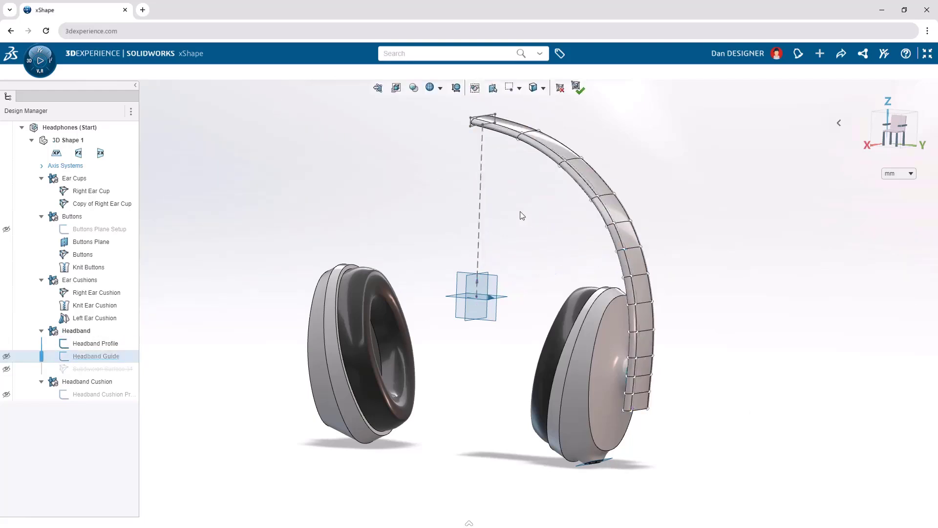
left_click(482, 201)
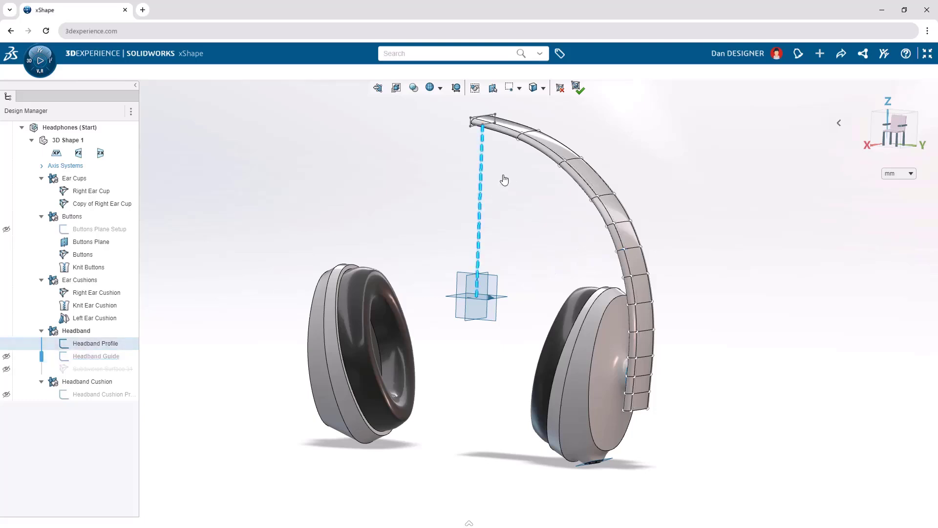
left_click(502, 177)
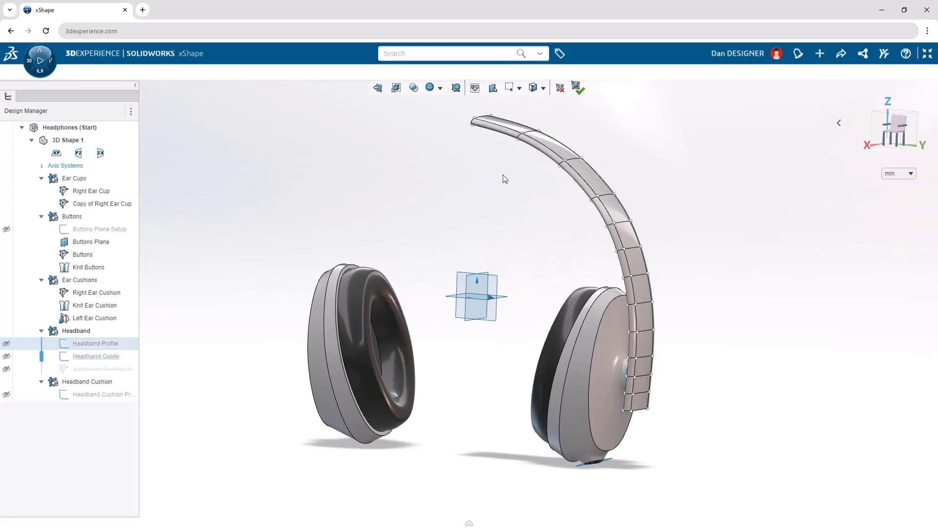
left_click(135, 85)
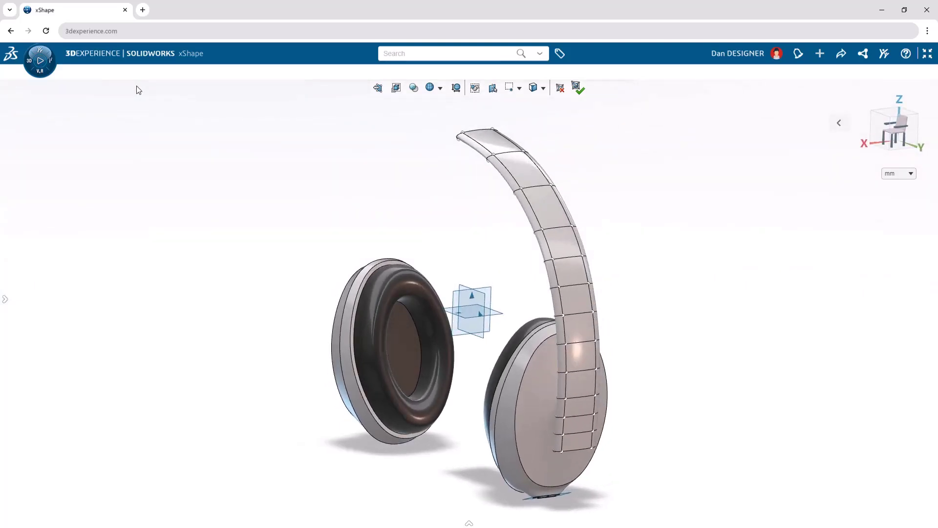
Crease the strip of faces along the headband's outer side and apply symmetry about the plane midway between the ear cups.
double_click(539, 198)
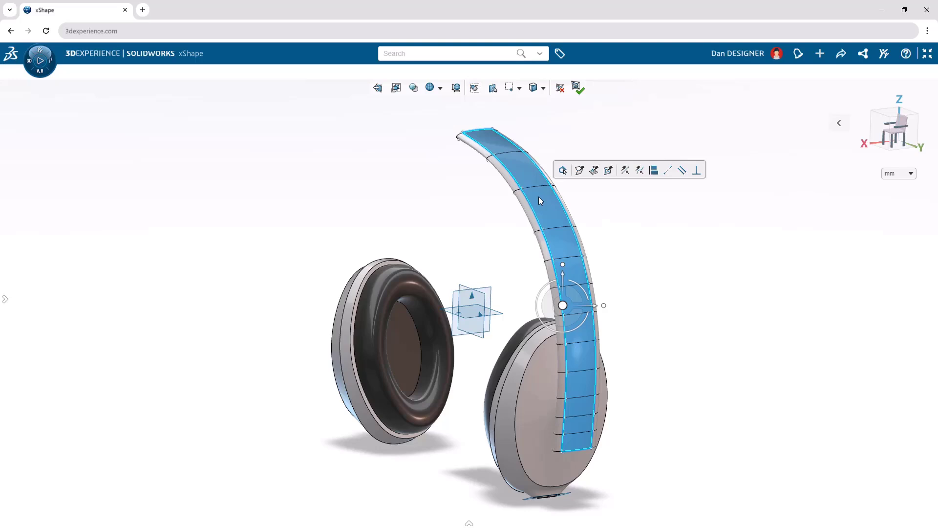
left_click(582, 175)
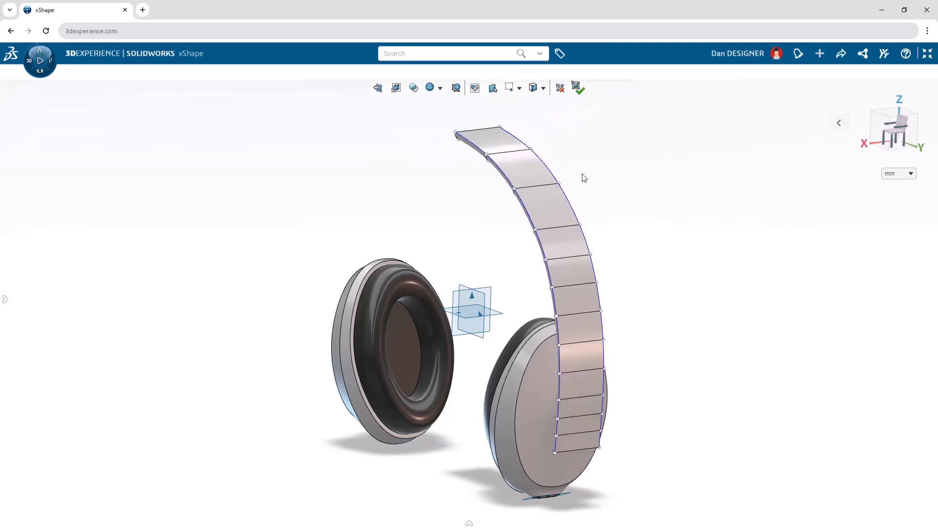
left_click(491, 292)
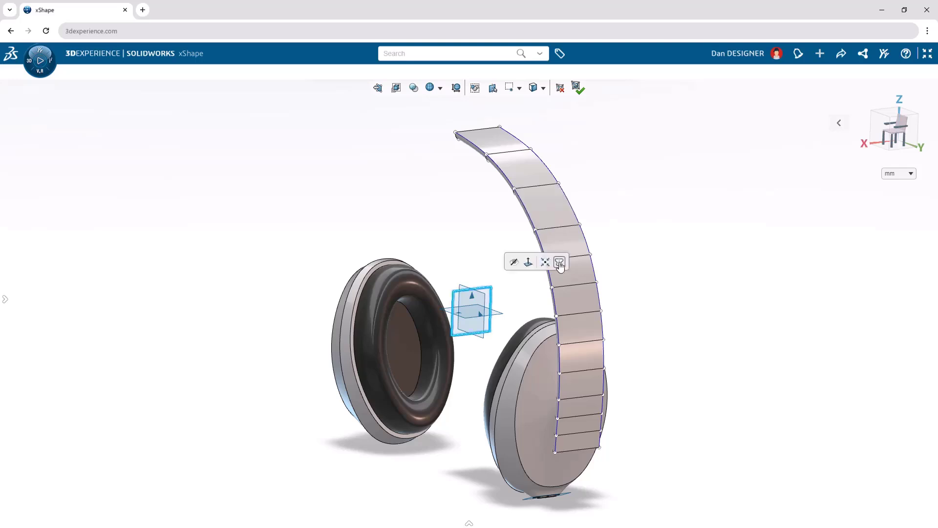
left_click(559, 263)
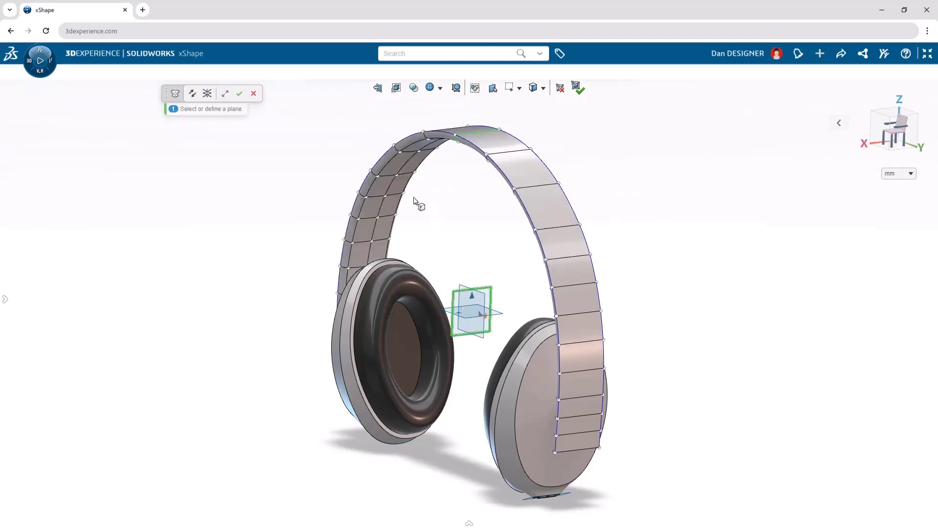
left_click(240, 94)
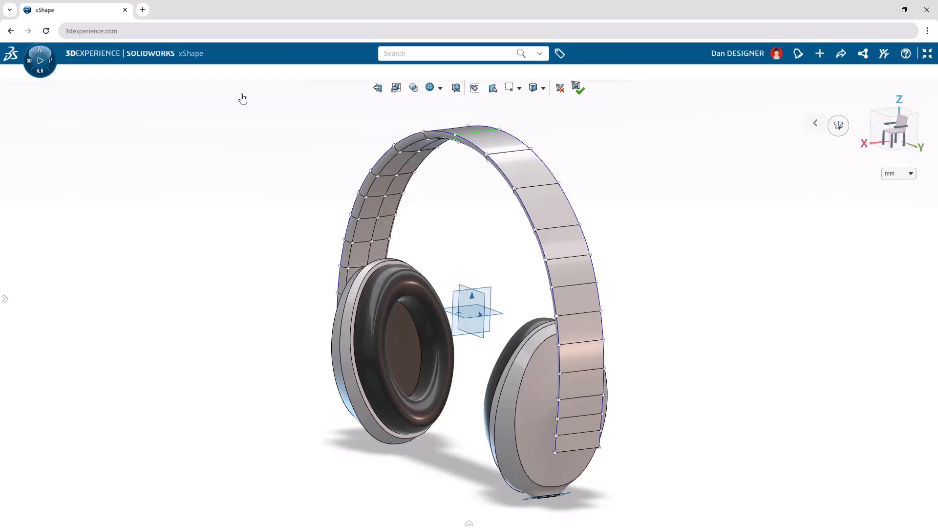
In a view facing the ear cup's outer side, split the headband lengthwise with an edge loop down its middle.
key("n")
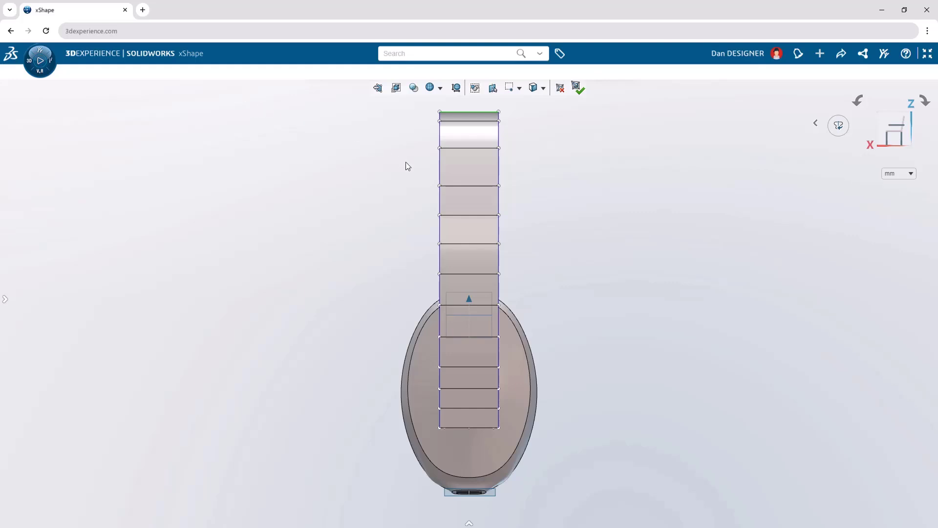
left_click(460, 186)
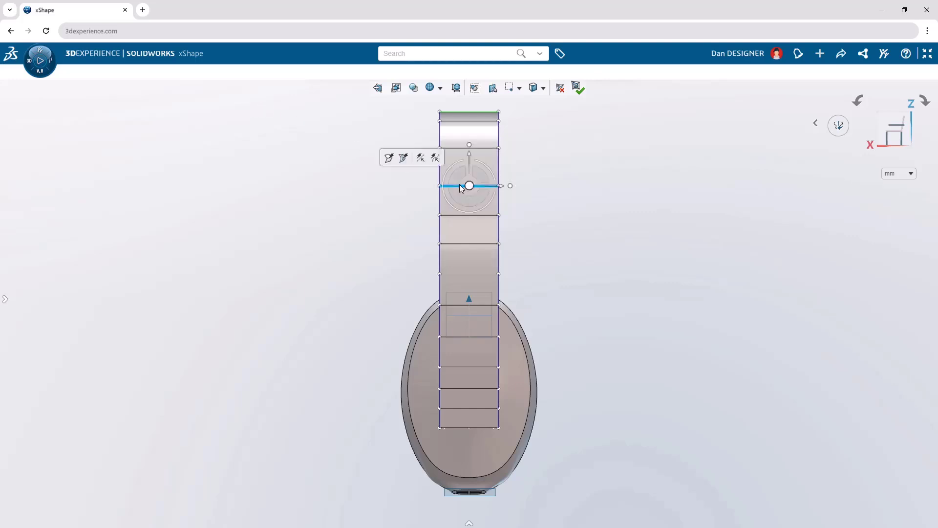
left_click(404, 158)
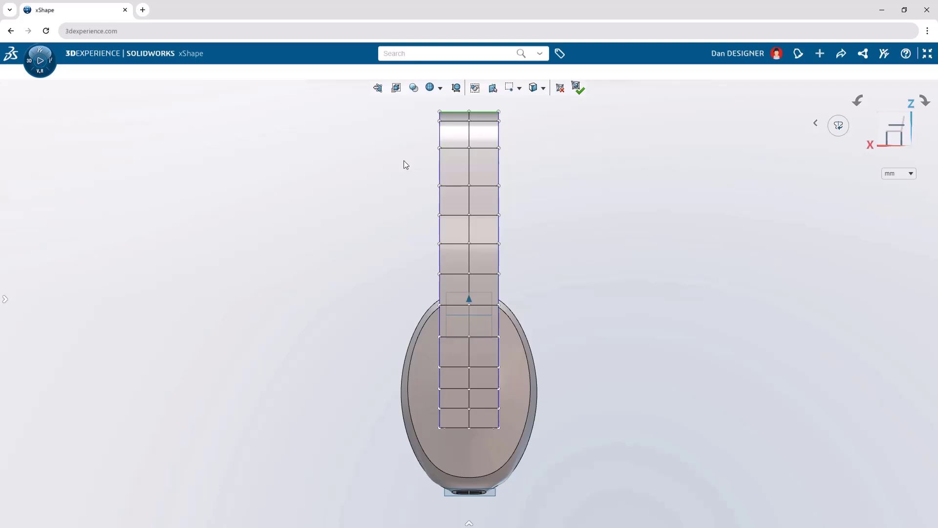
Use Flex along the headband's full height to taper it narrower toward the crown, and turn to the front view.
type("s")
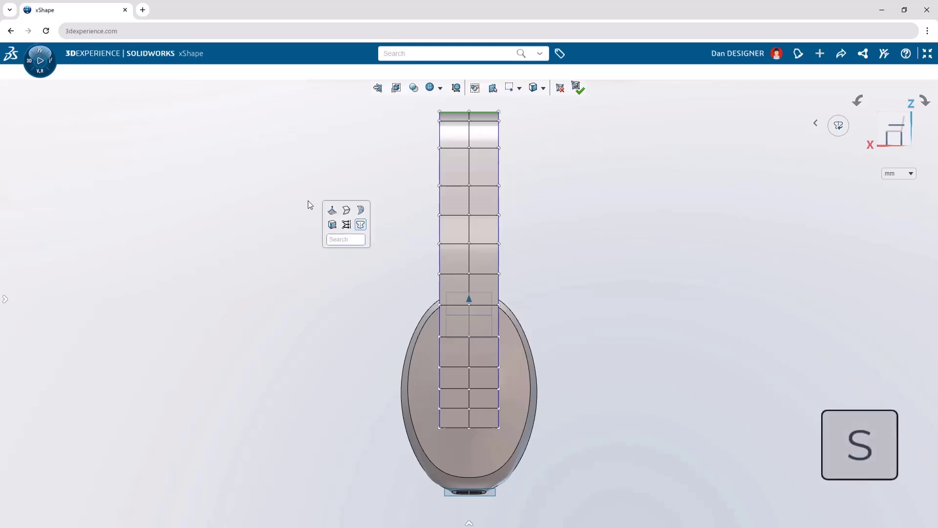
type("flex")
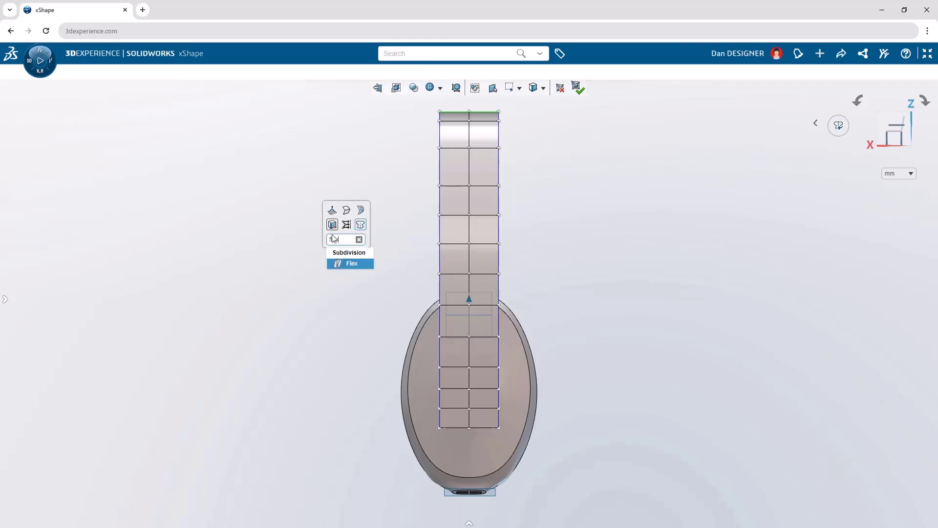
left_click(361, 266)
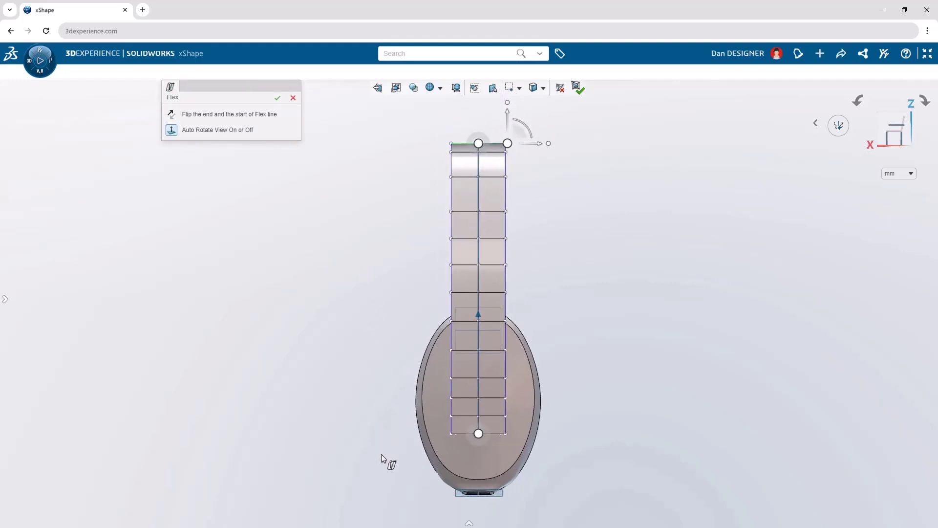
left_click_drag(381, 453, 532, 153)
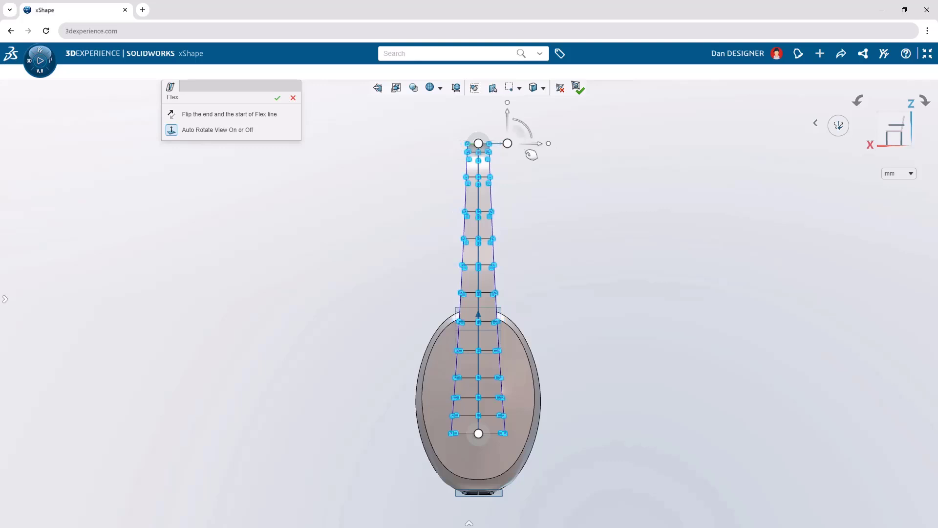
left_click(278, 99)
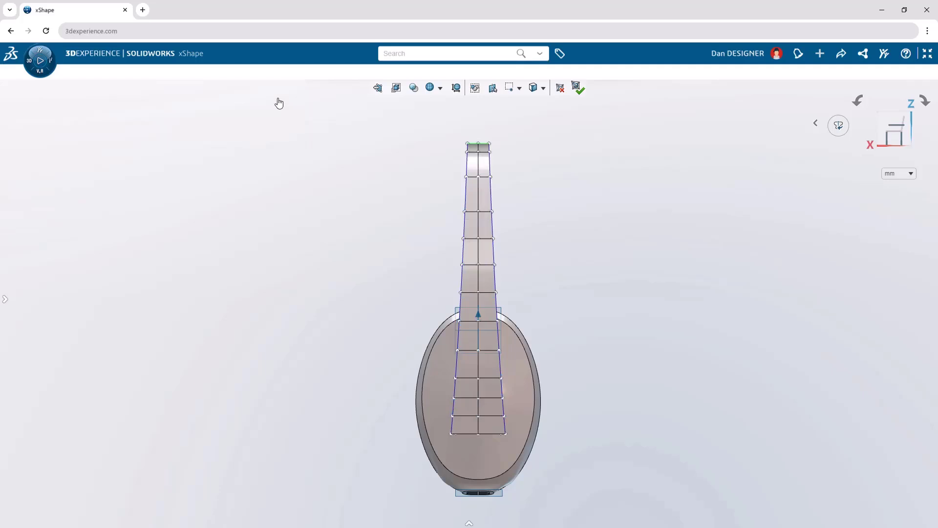
key("shift+Left")
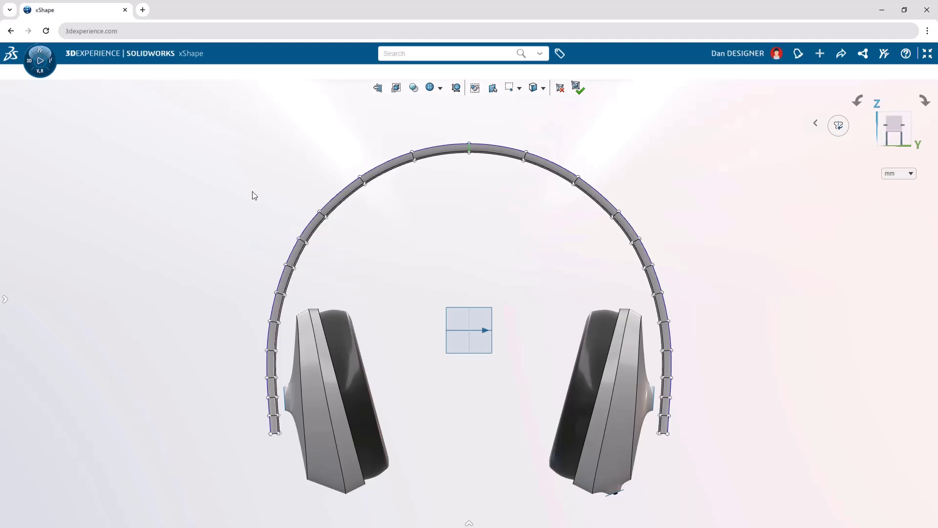
Create a Working Zone from the mesh entities along the inner underside of the headband's crown.
type("s")
type("worki")
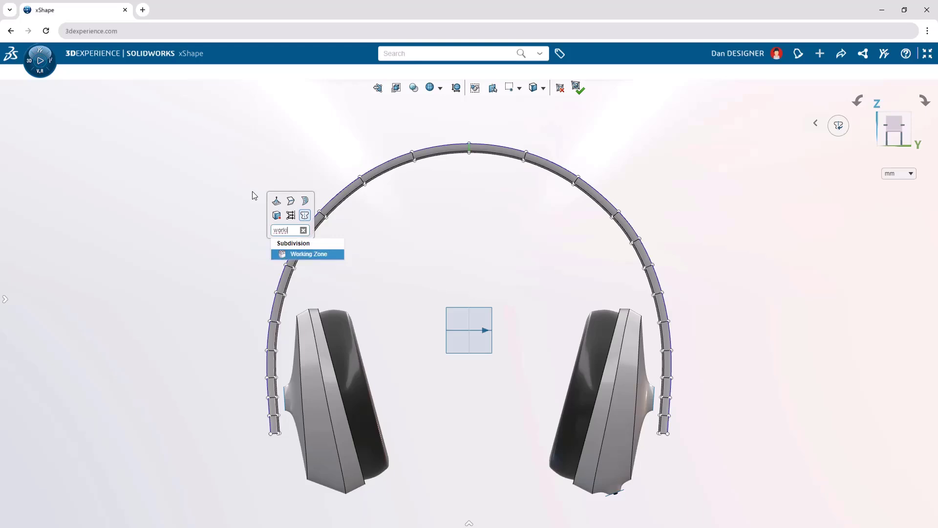
left_click(321, 253)
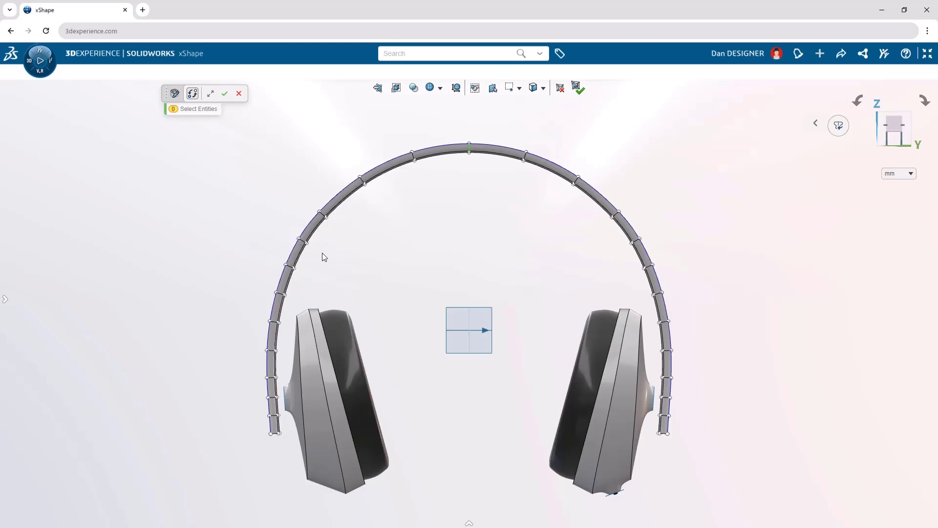
mouse_move(372, 267)
left_mouse_down()
mouse_move(431, 229)
mouse_move(378, 261)
mouse_move(323, 238)
mouse_move(327, 212)
mouse_move(348, 189)
mouse_move(407, 163)
mouse_move(469, 153)
mouse_move(496, 194)
left_mouse_up()
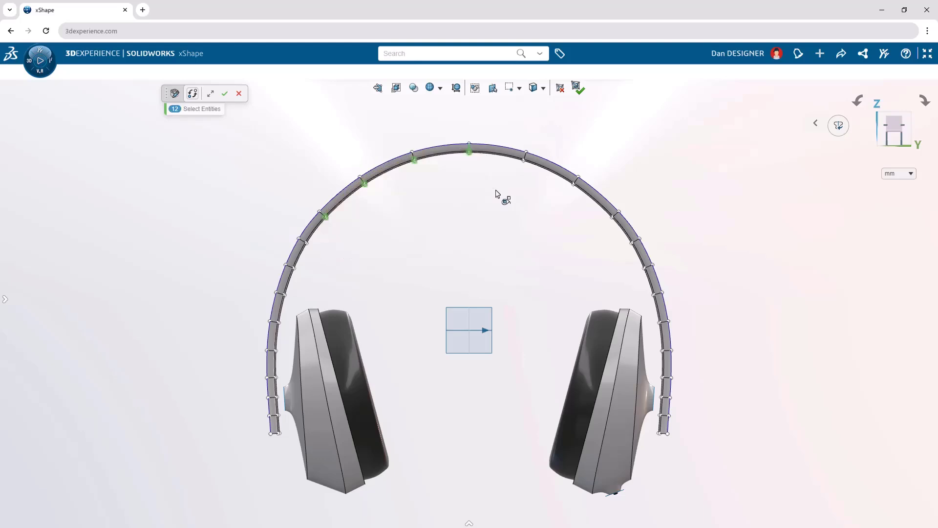
left_click(226, 96)
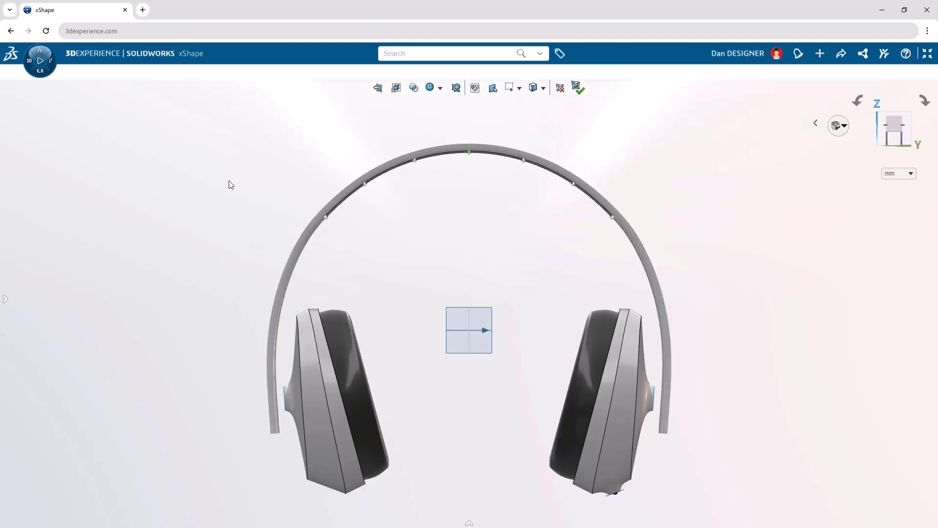
Using Soft Selection by face count with 3 faces and linear falloff, pull the crown's underside down 5 mm and exit the working zone.
type("ssoft s")
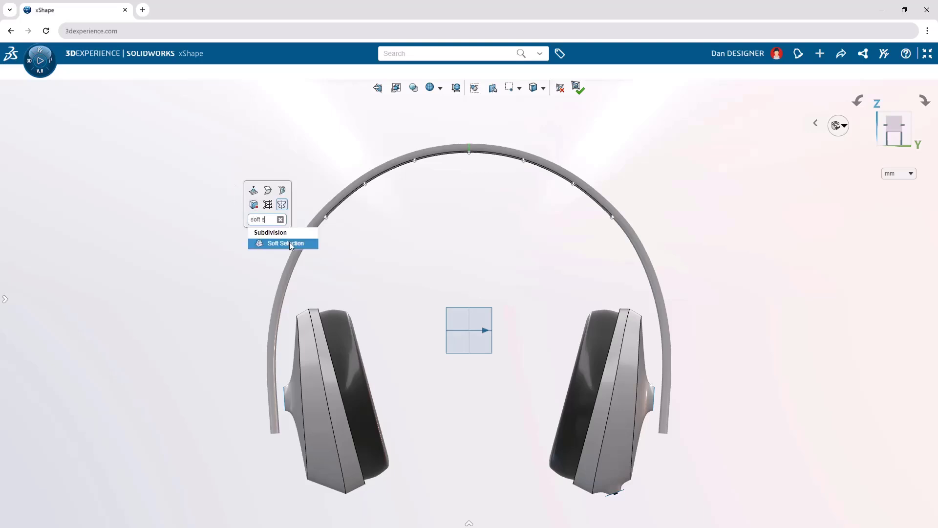
left_click(289, 244)
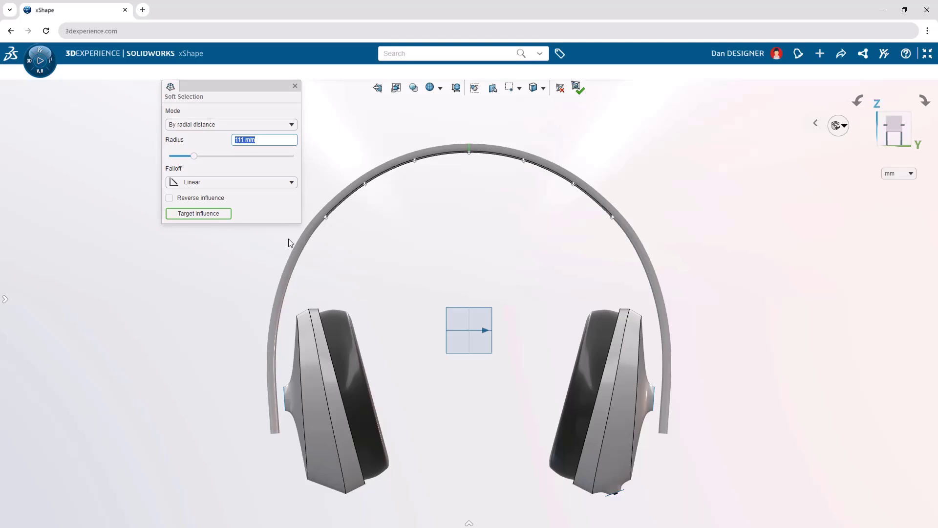
left_click(268, 125)
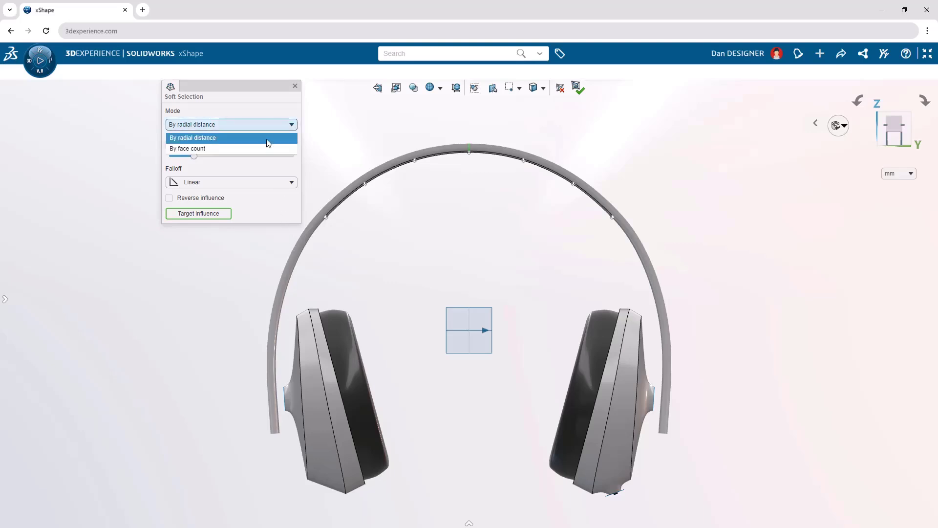
left_click(266, 149)
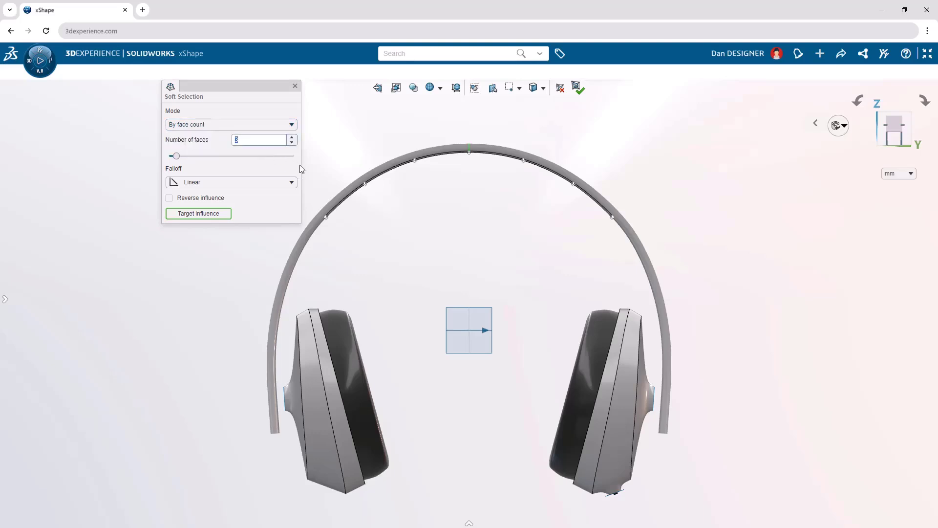
left_click(469, 152)
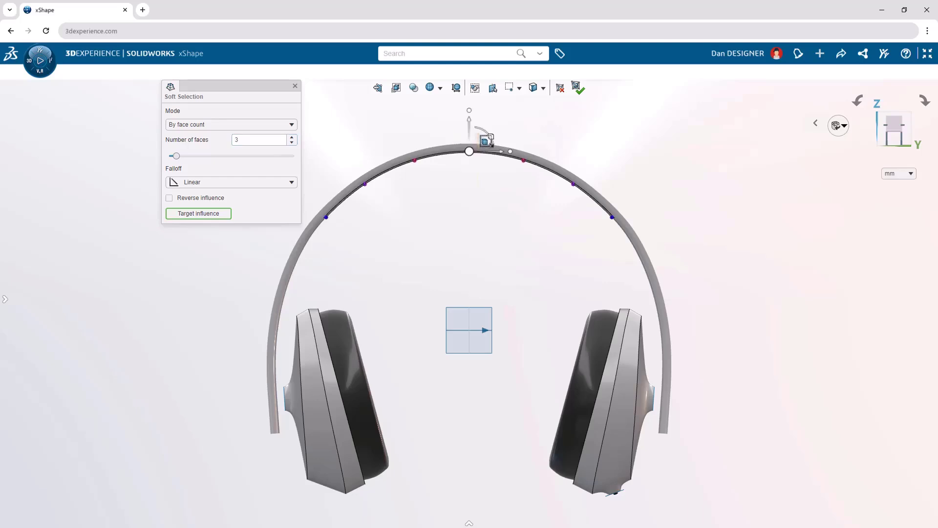
left_click_drag(471, 131, 518, 145)
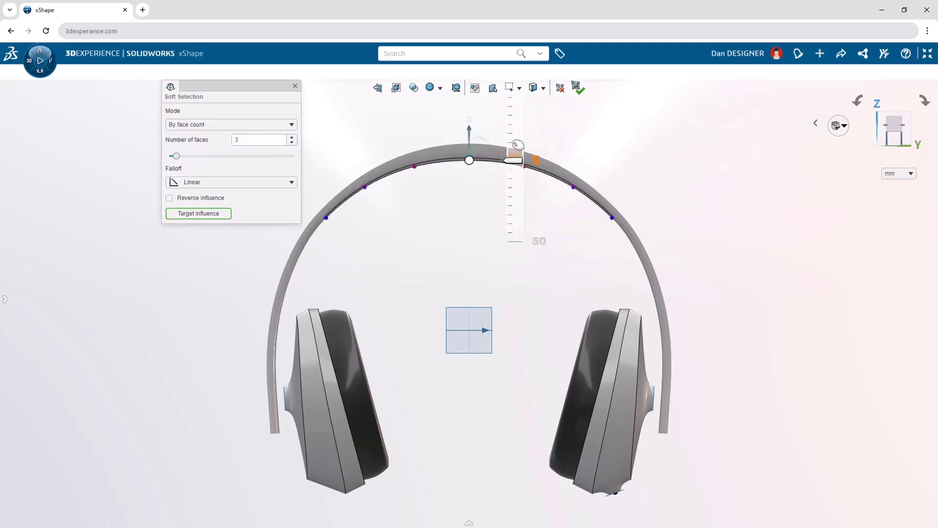
left_click(295, 86)
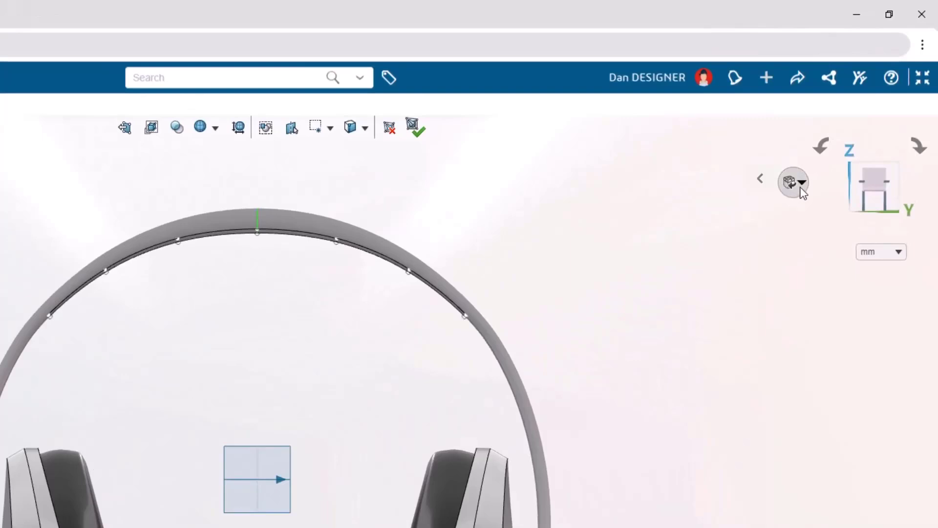
left_click(800, 186)
left_click(796, 215)
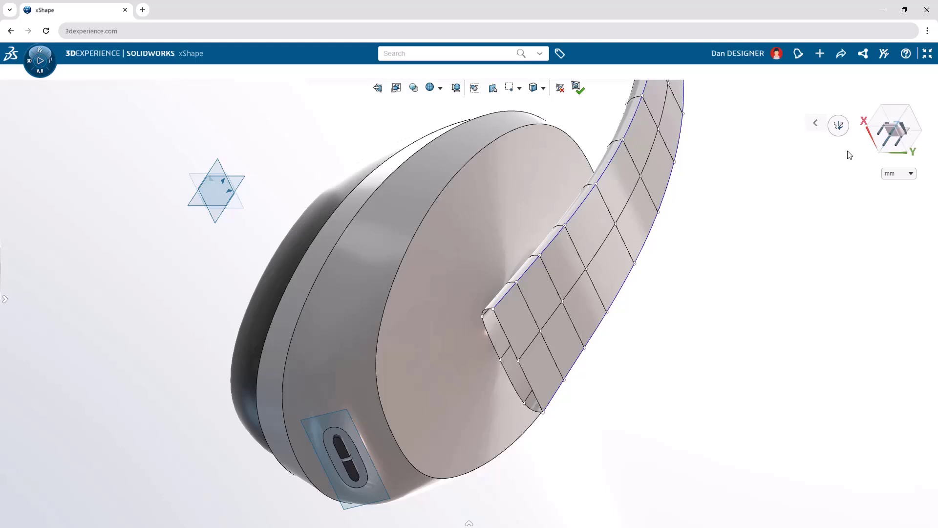
Fill the open lower end of the headband and uncrease the inner edge loop of the end cap.
left_click(506, 338)
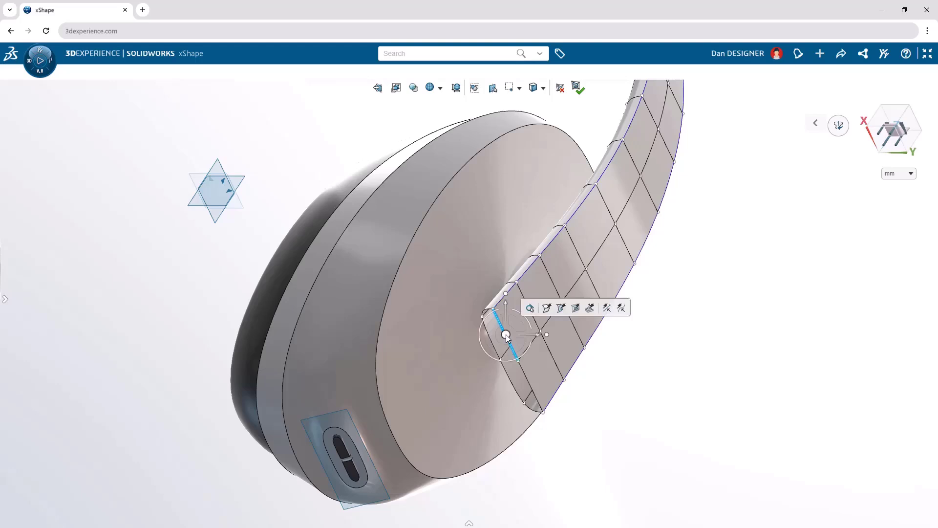
left_click(577, 312)
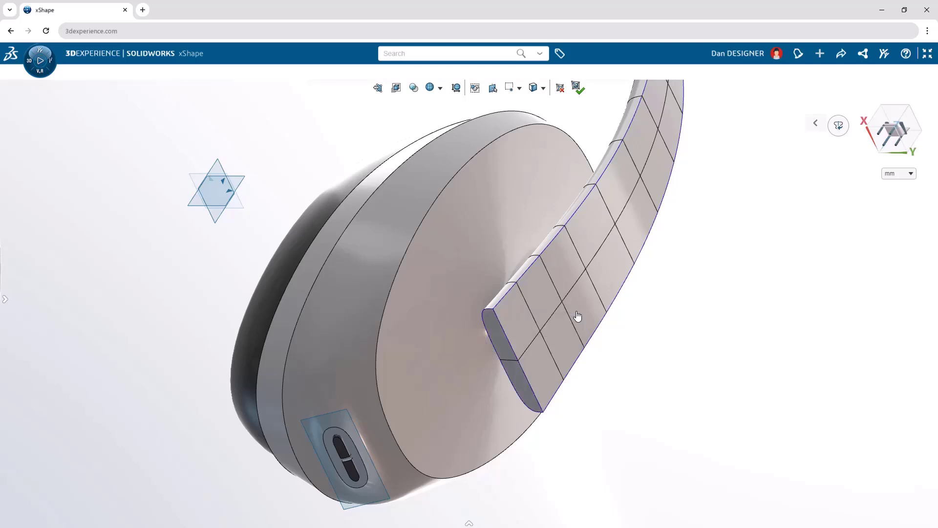
left_click(489, 335)
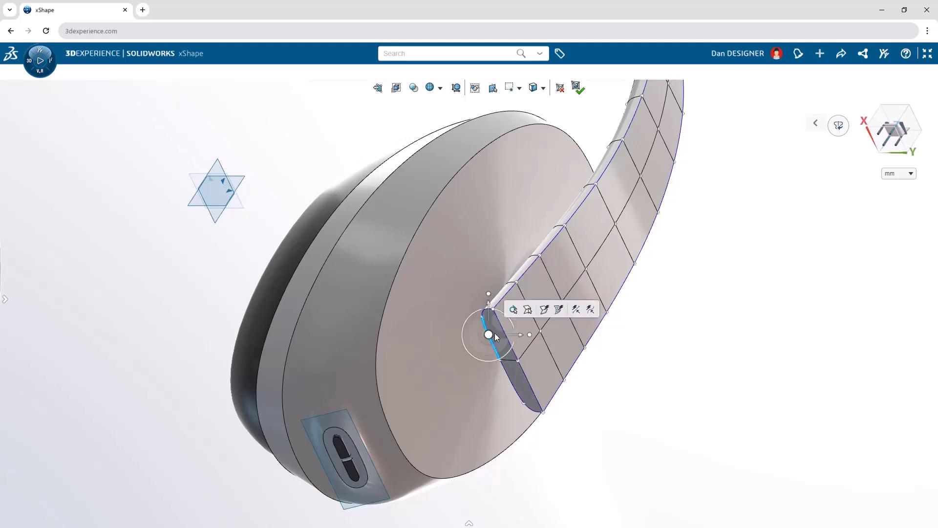
left_click(513, 311)
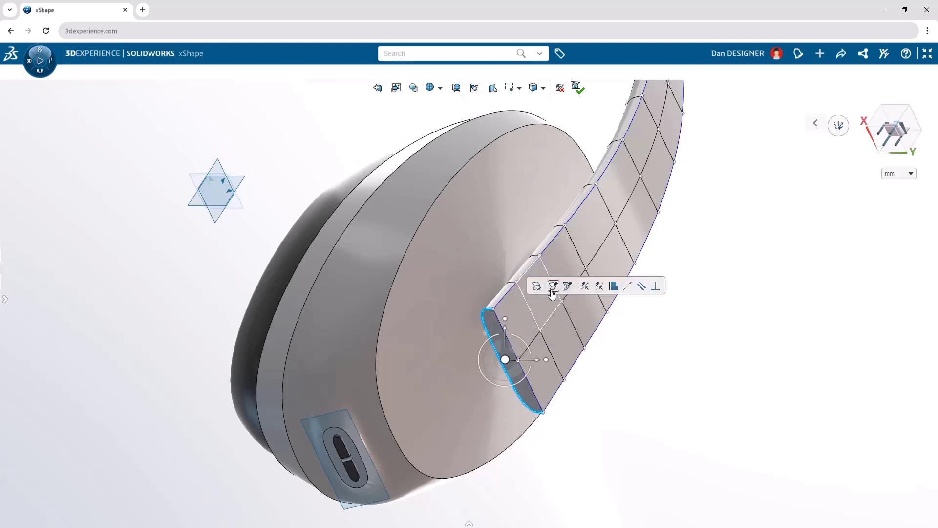
left_click(552, 287)
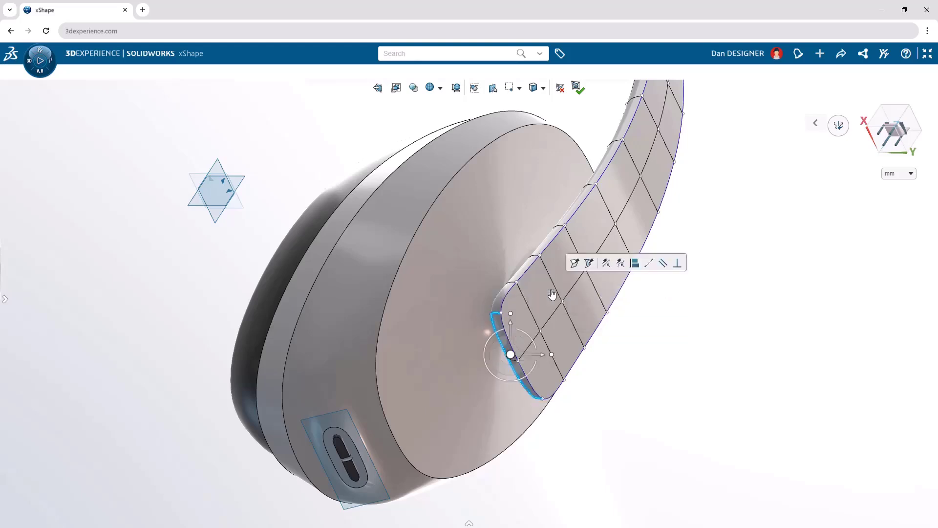
key("Escape")
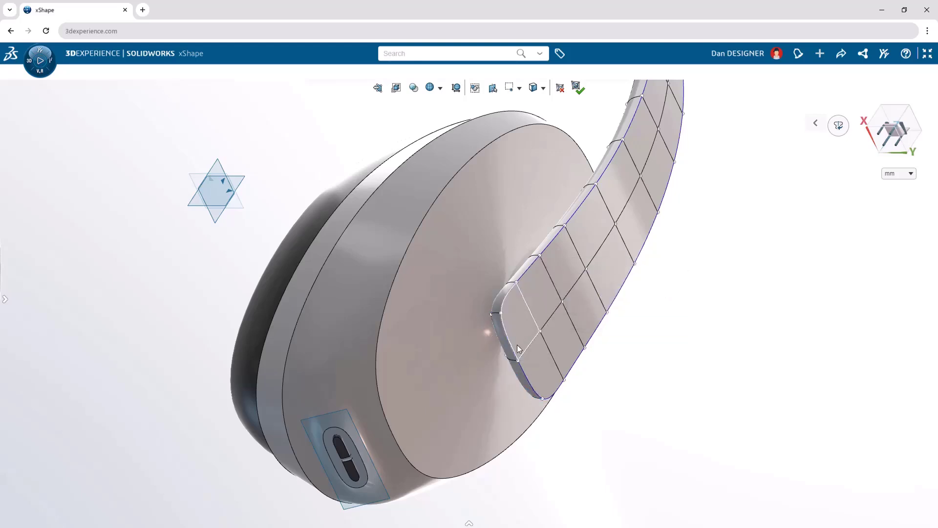
Align the manipulator to the end cap's middle edge and pull that edge downward to round the headband's tip.
left_click(511, 360)
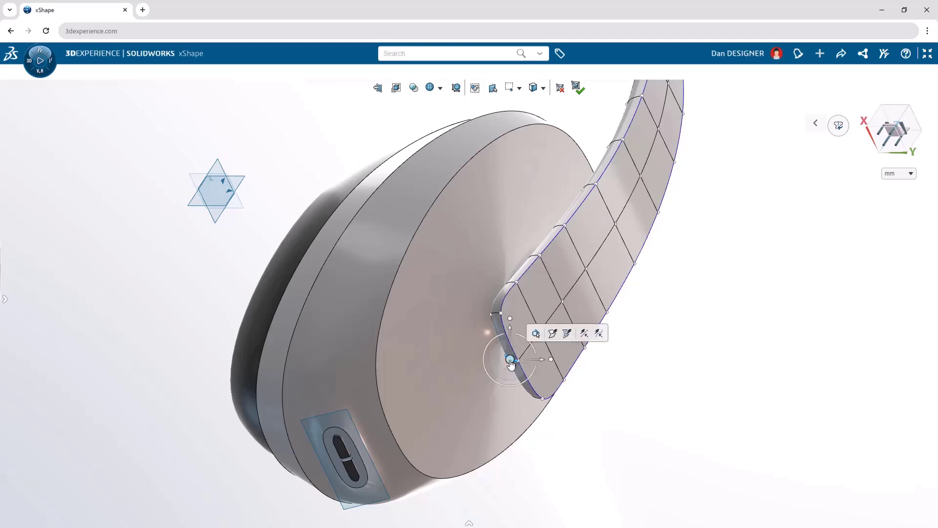
right_click(510, 360)
left_click(517, 370)
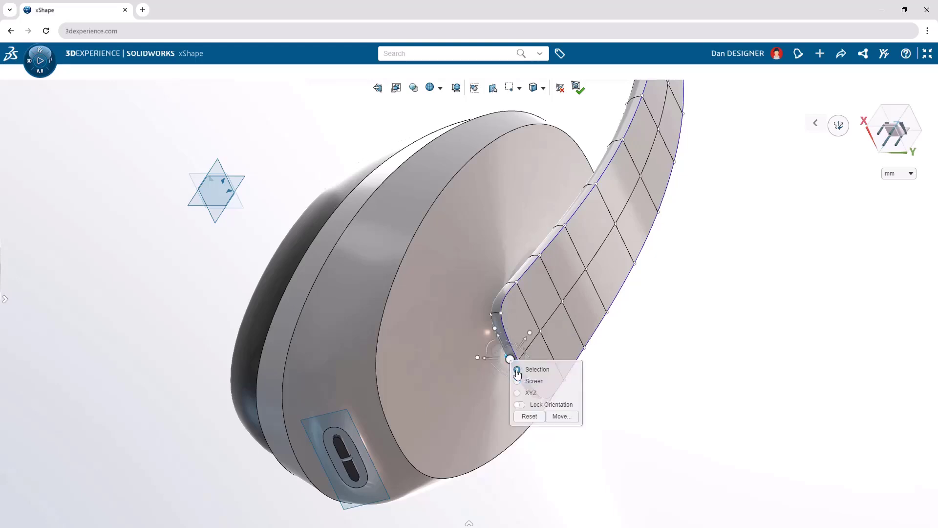
left_click_drag(532, 342, 540, 396)
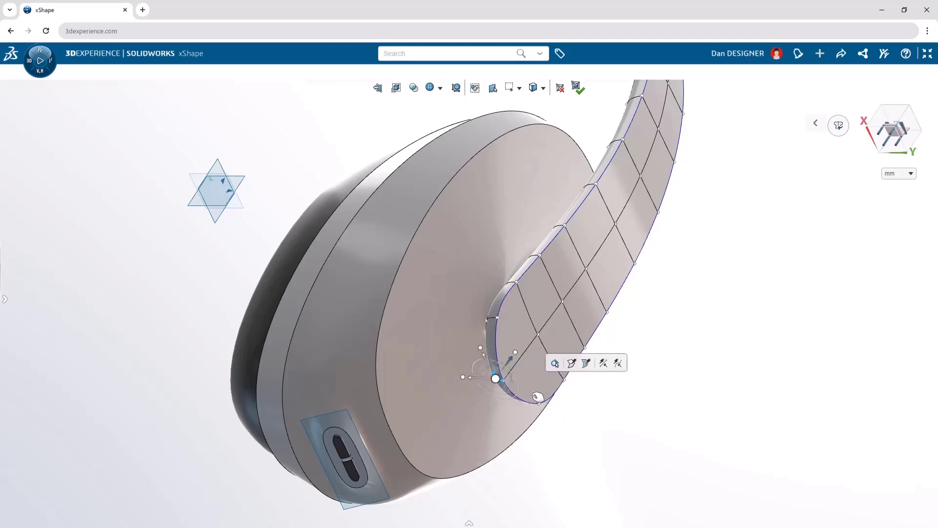
left_click(738, 386)
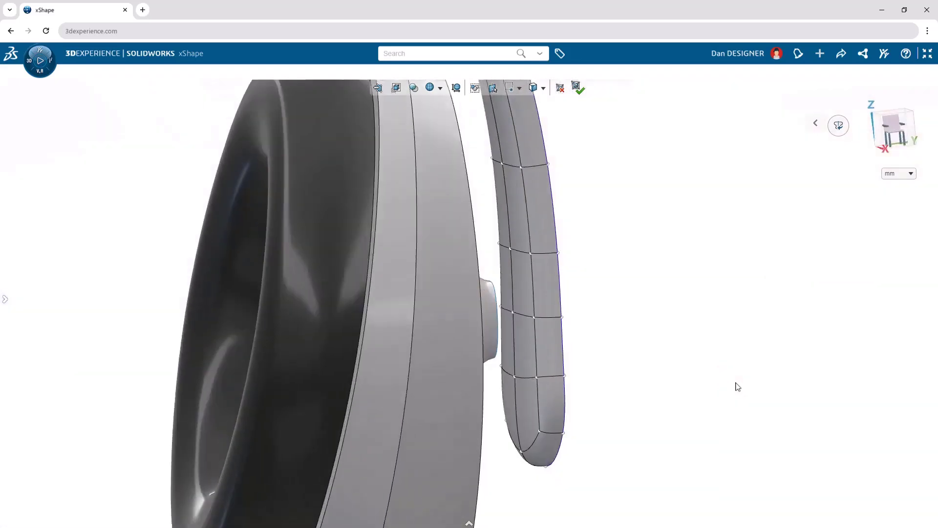
Delete the four inner headband faces opposite the ear cup's protruding boss to open a hole.
left_click(524, 302, "ctrl")
left_click(507, 298, "ctrl")
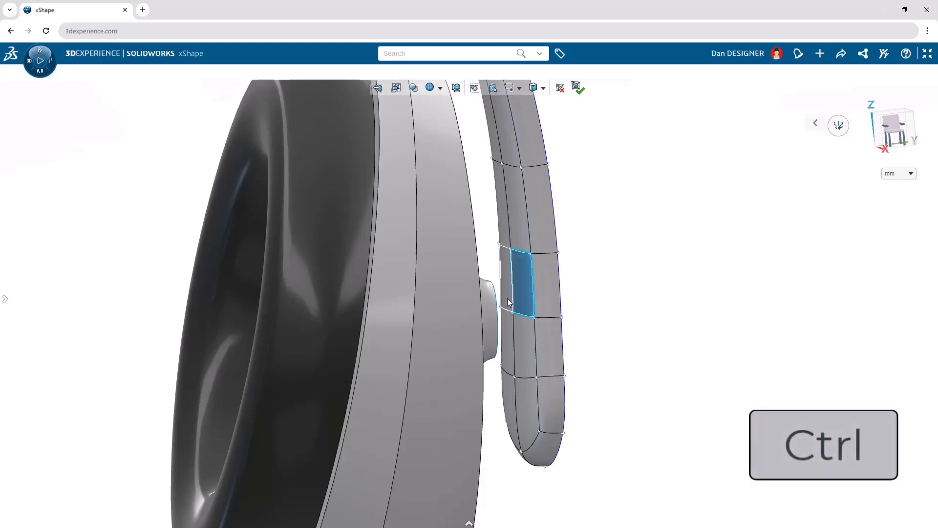
left_click(508, 326, "ctrl")
left_click(526, 327, "ctrl")
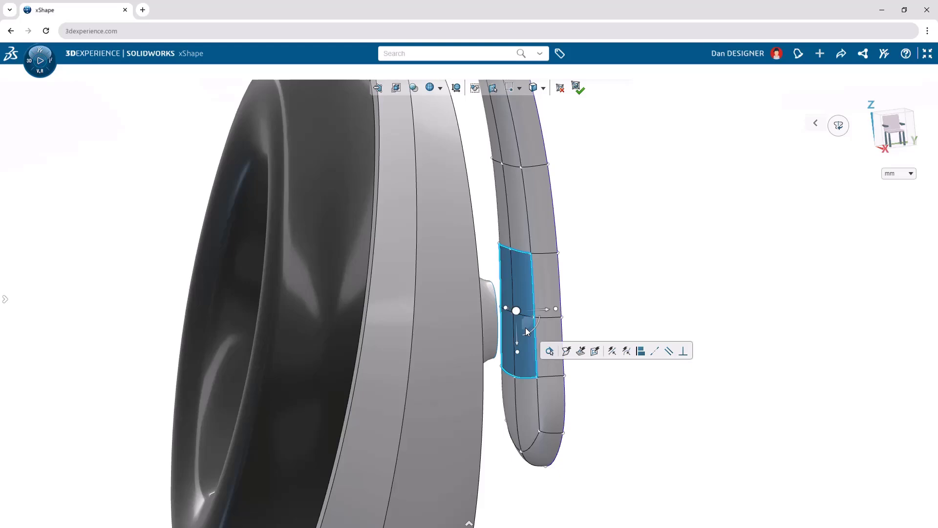
key("Delete")
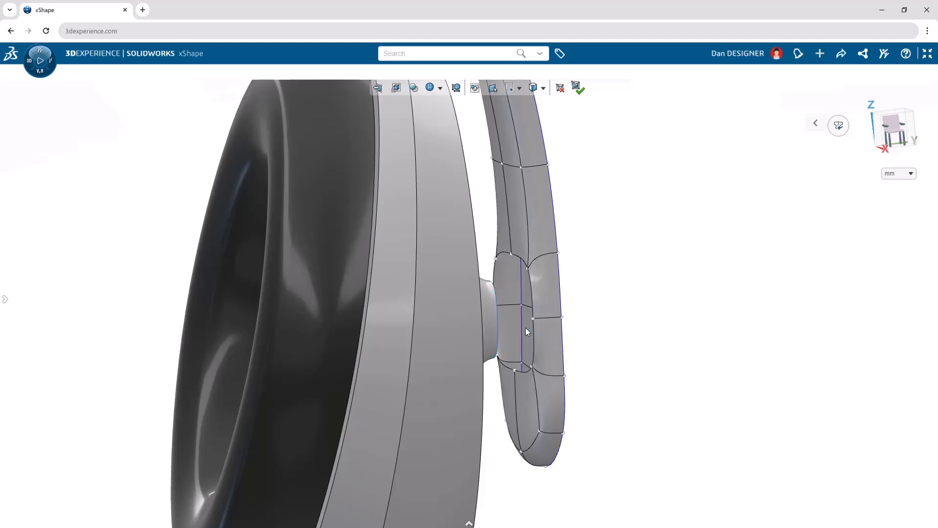
Merge the headband's hole with the open edge of the facing ear cup boss, joining the surfaces directly.
left_click(532, 300, "ctrl")
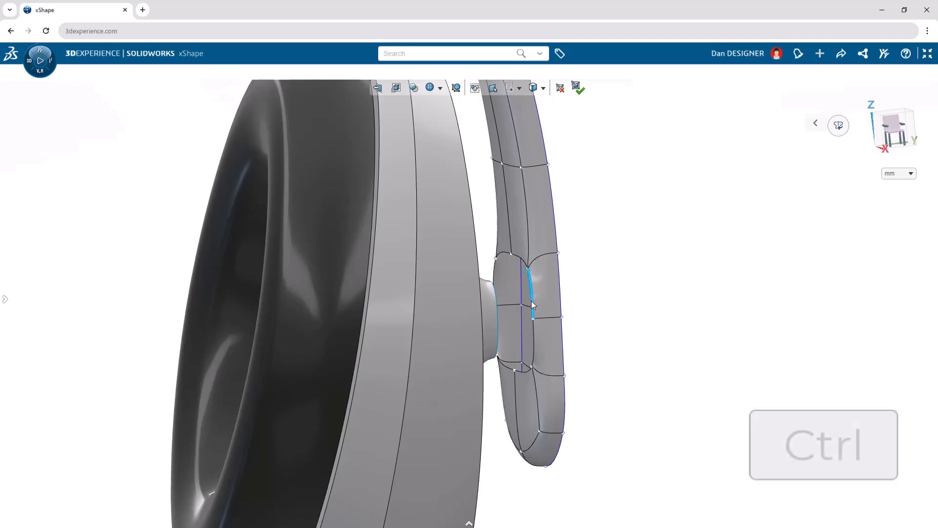
left_click(497, 300, "ctrl")
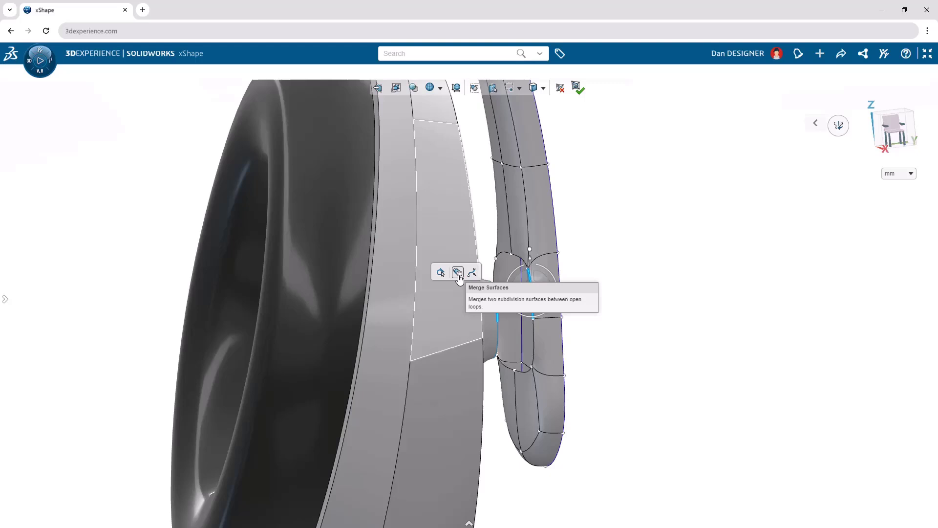
left_click(458, 274)
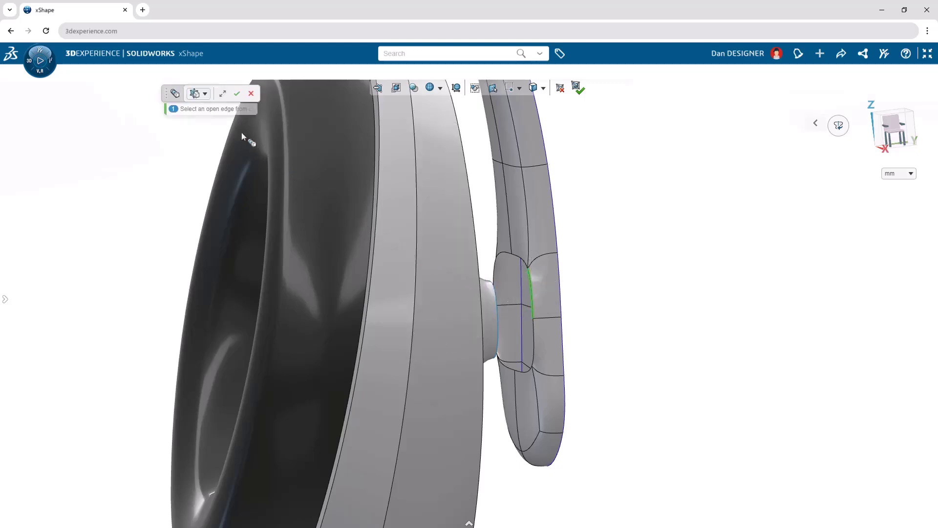
left_click(205, 95)
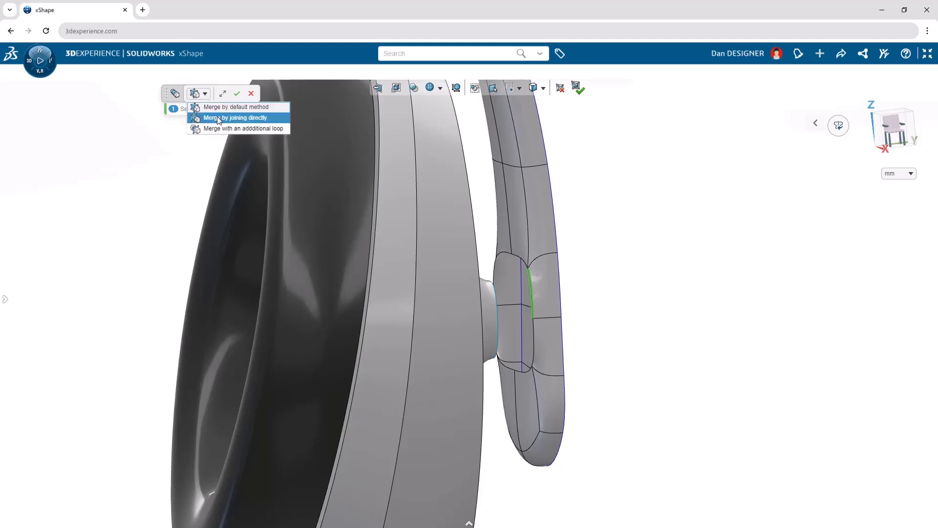
left_click(217, 117)
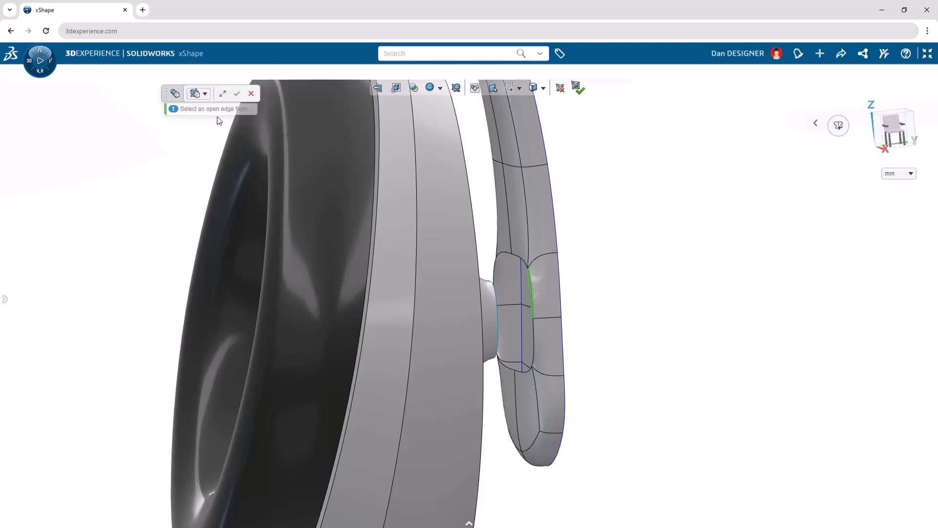
left_click(236, 94)
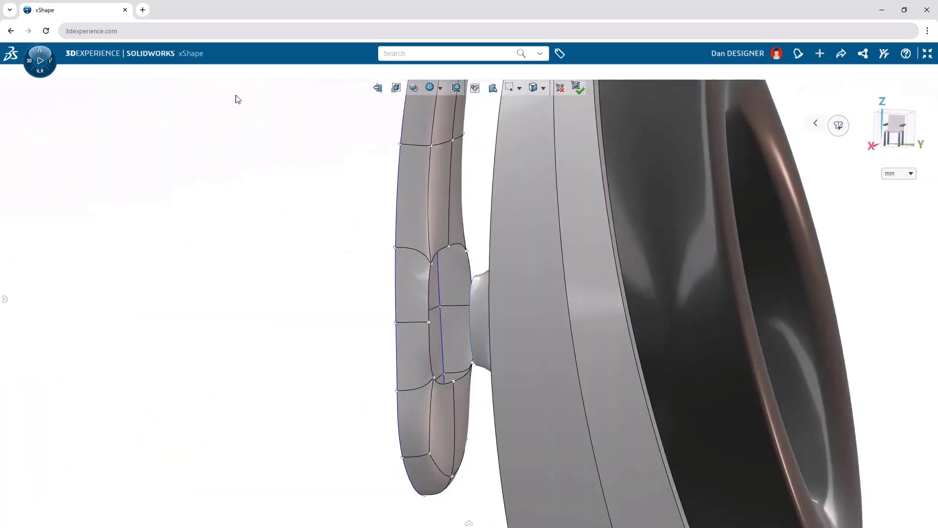
On the opposite ear cup, merge the headband's hole with the boss's open edge using the direct joining method.
left_click(428, 289)
left_click(469, 301, "ctrl")
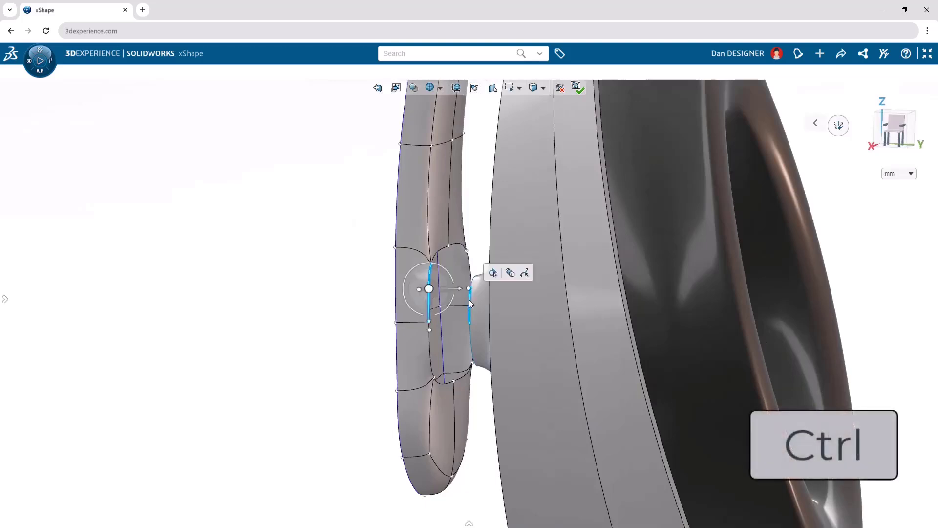
left_click(510, 273)
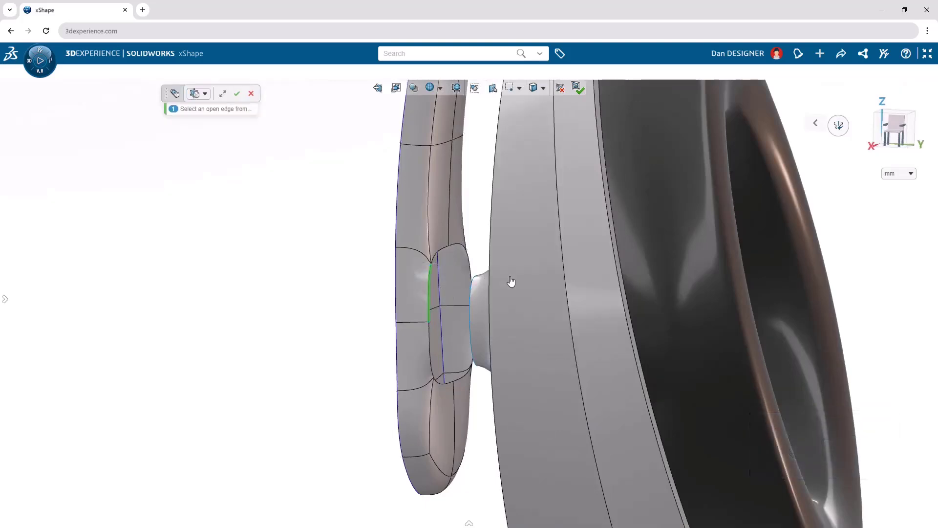
left_click(203, 95)
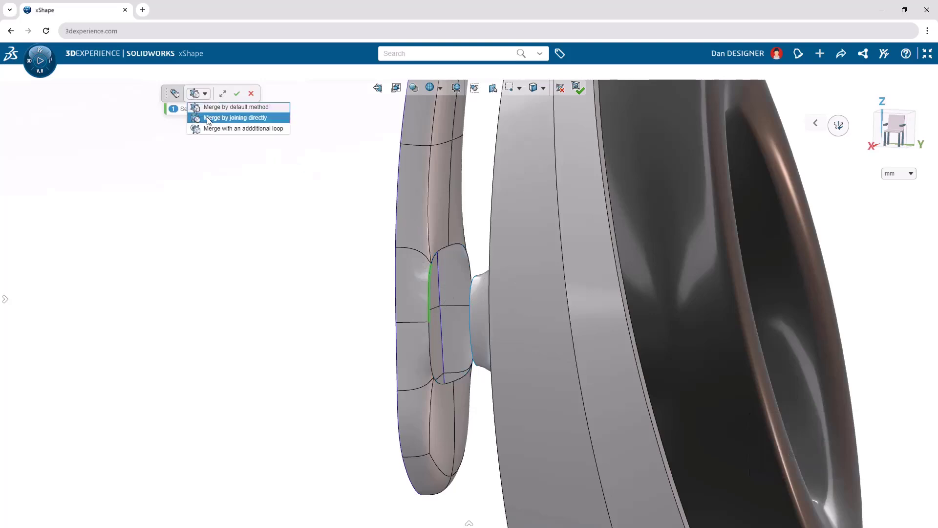
left_click(209, 120)
left_click(237, 93)
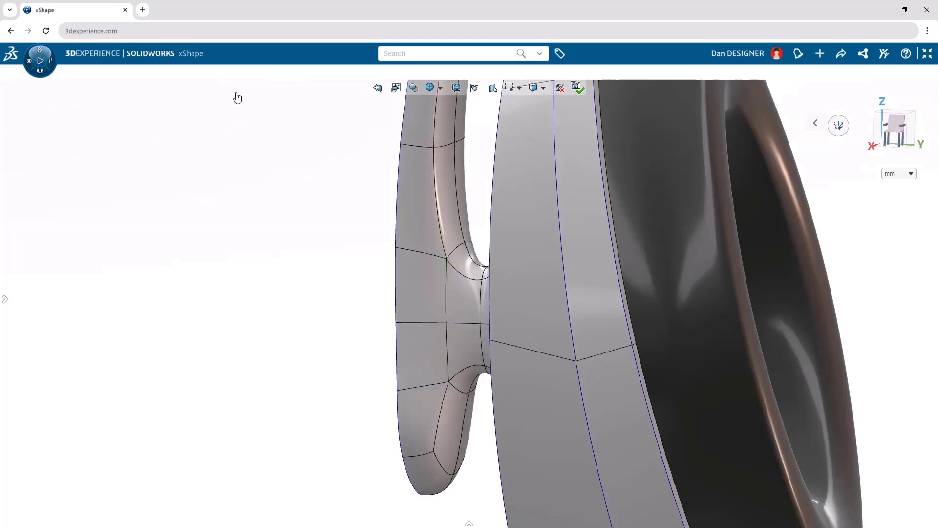
Finish the headband's subdivision edit, activate the Headband Cushion set and show its profile sketch.
left_click(577, 89)
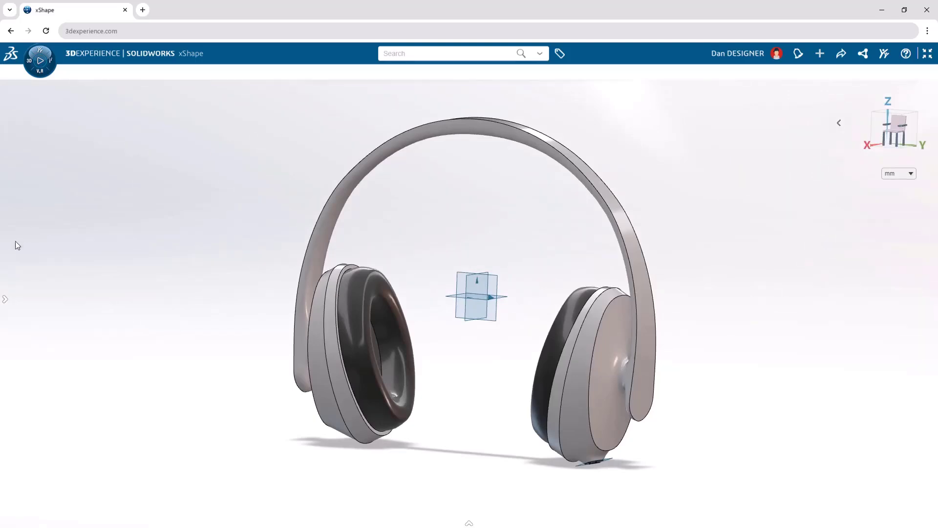
mouse_move(7, 251)
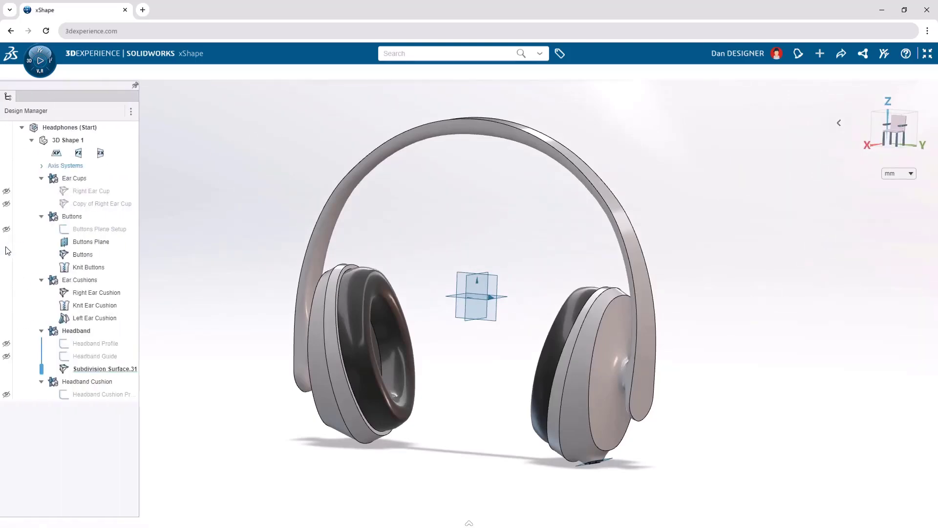
left_click(72, 382)
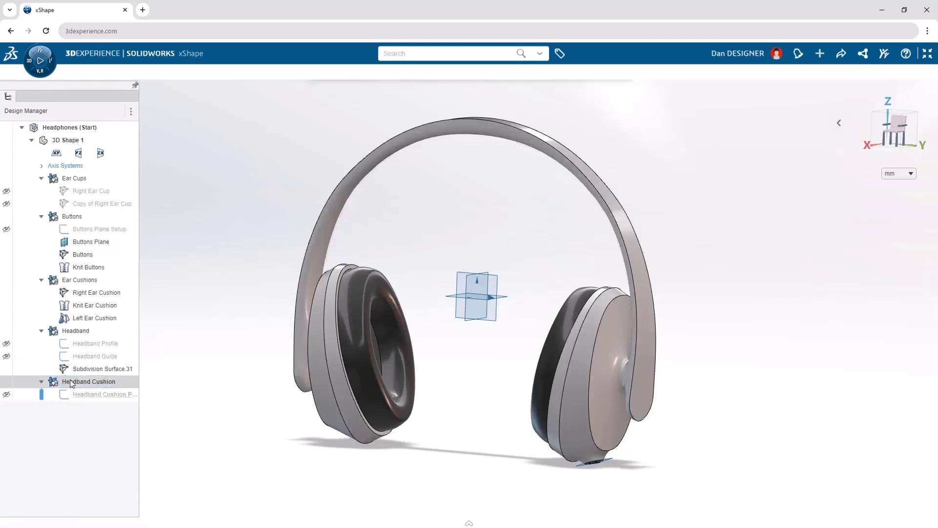
left_click(5, 395)
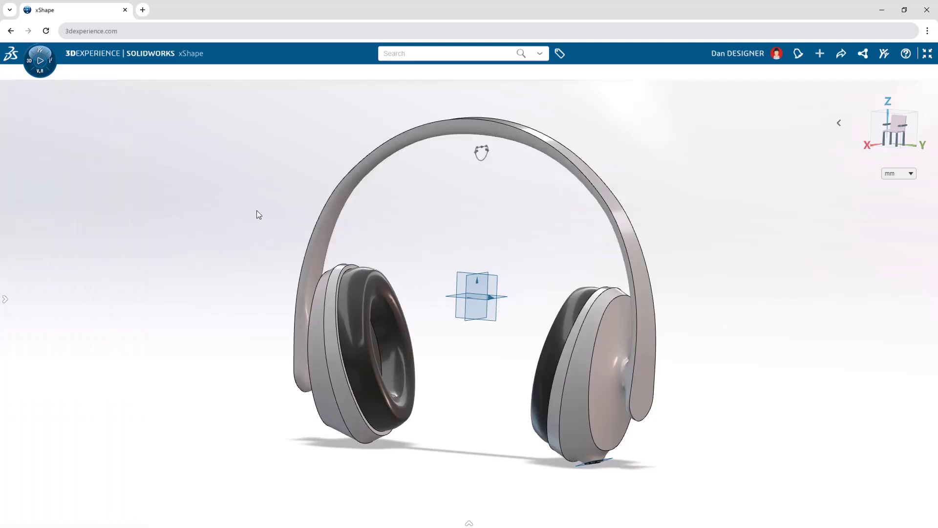
Extrude the headband cushion profile 50 mm as a subdivision primitive with 14 profile segments, and hide the profile sketch.
type("sextr")
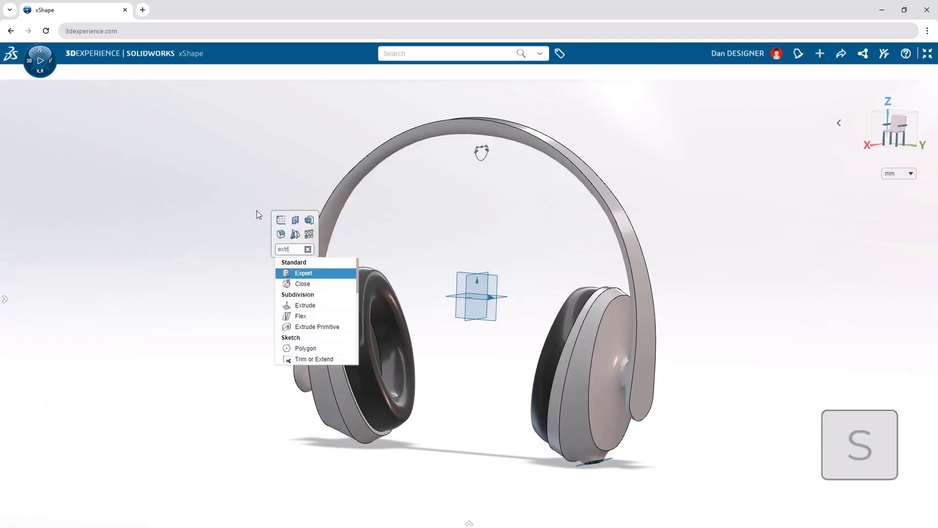
type("u")
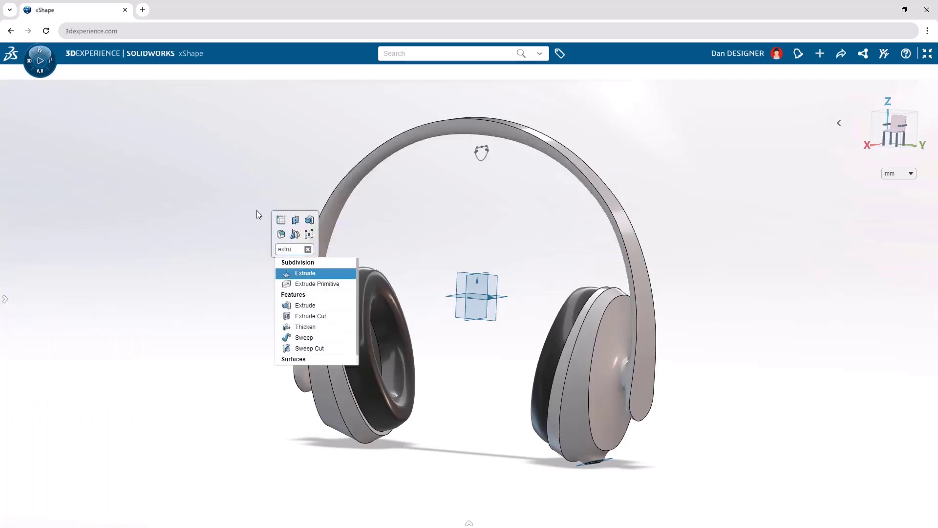
left_click(323, 284)
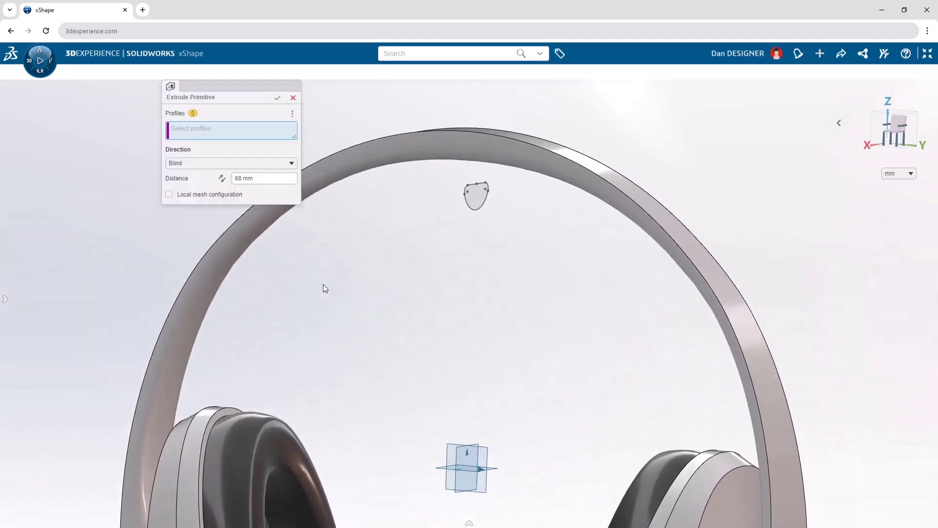
left_click(475, 200)
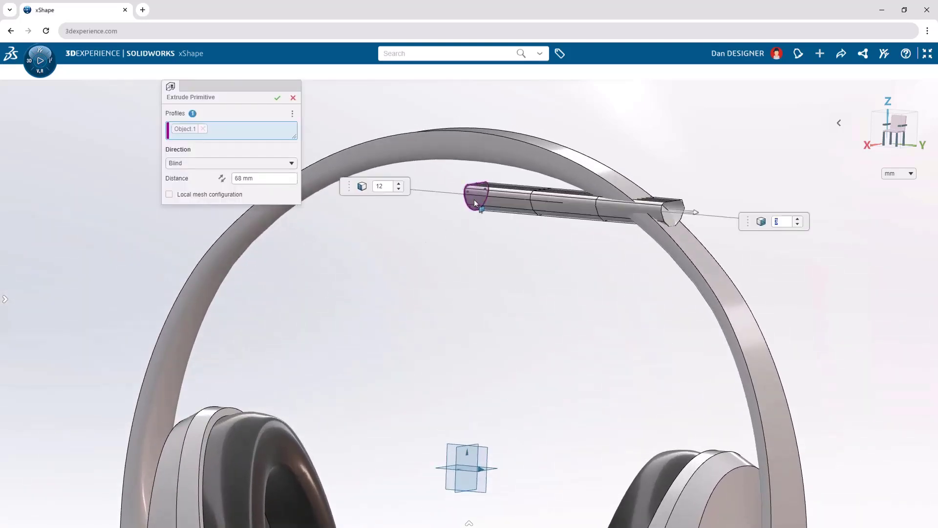
left_click(282, 179)
type("50")
key("Return")
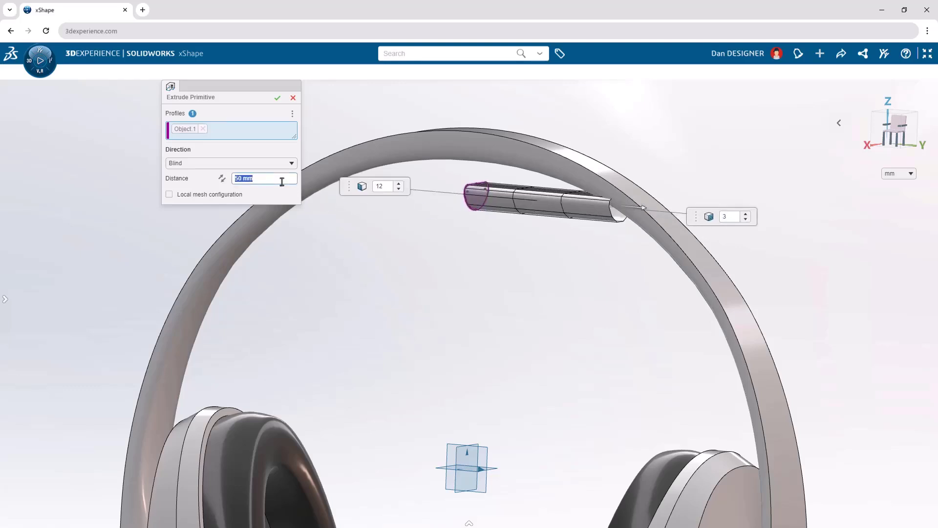
left_click(400, 186)
left_click(400, 185)
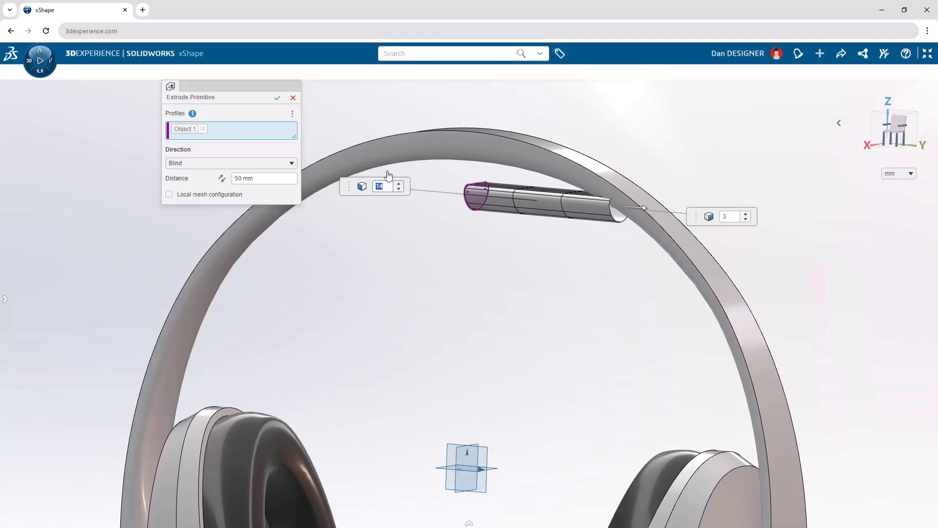
left_click(277, 98)
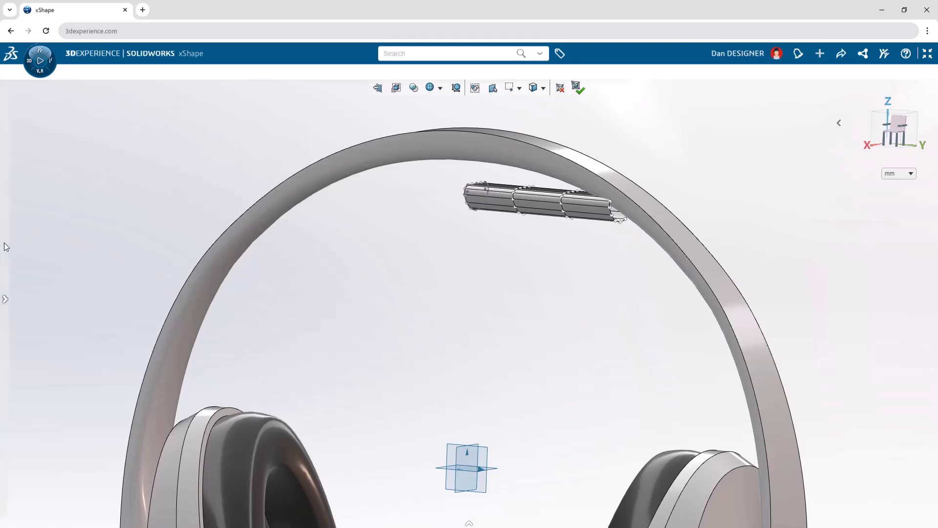
left_click(5, 299)
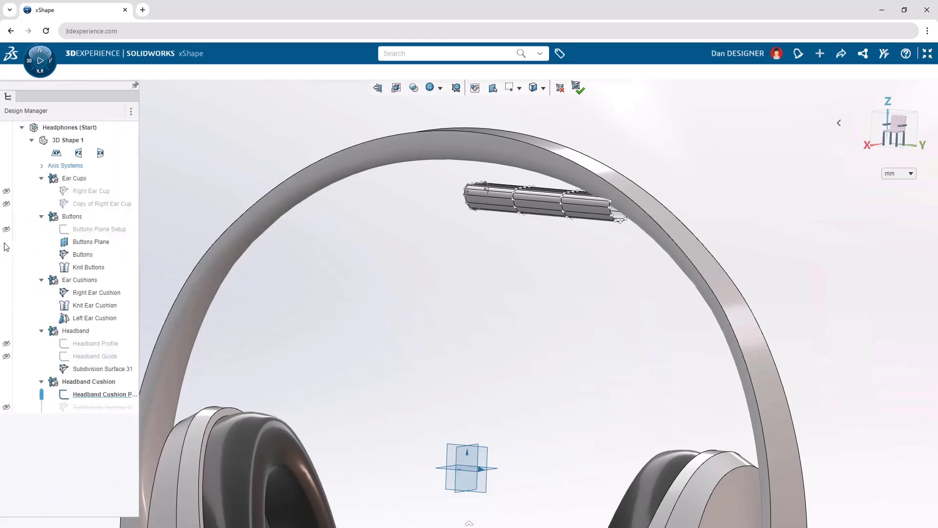
left_click(6, 396)
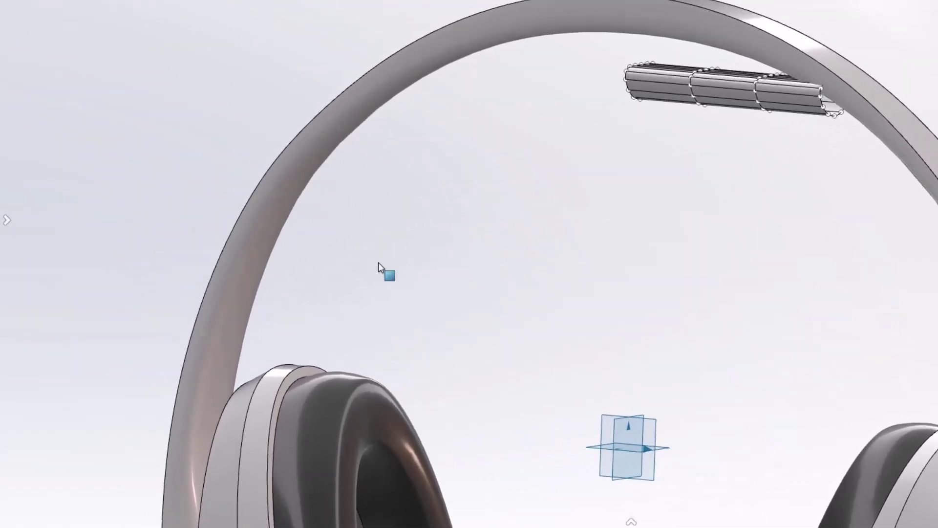
Apply symmetry to the cushion primitive about the central ZX plane, mirroring it to the other half of the headband.
key("s")
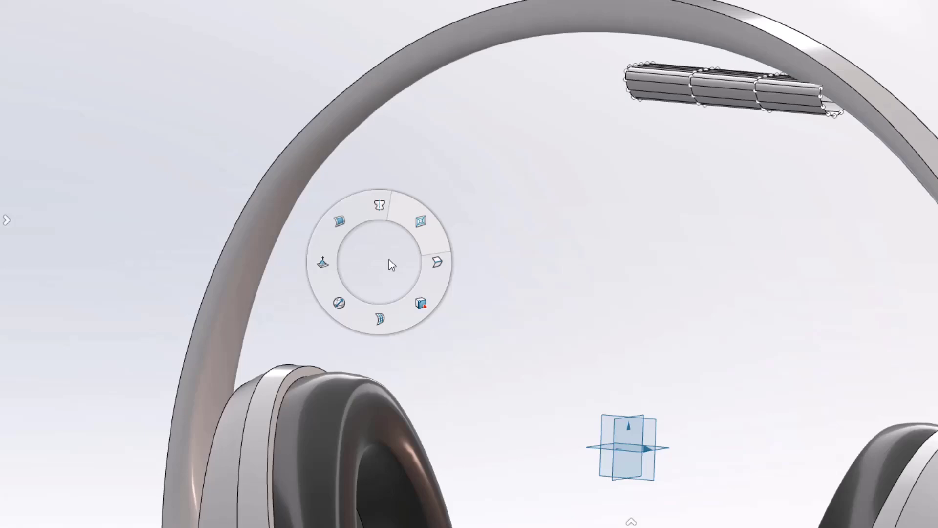
right_click_drag(389, 260, 381, 92)
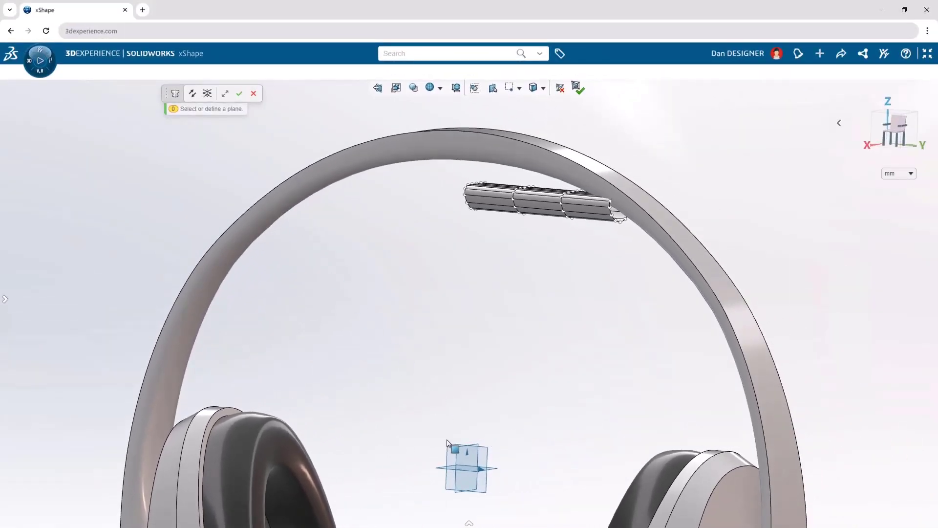
left_click(459, 460)
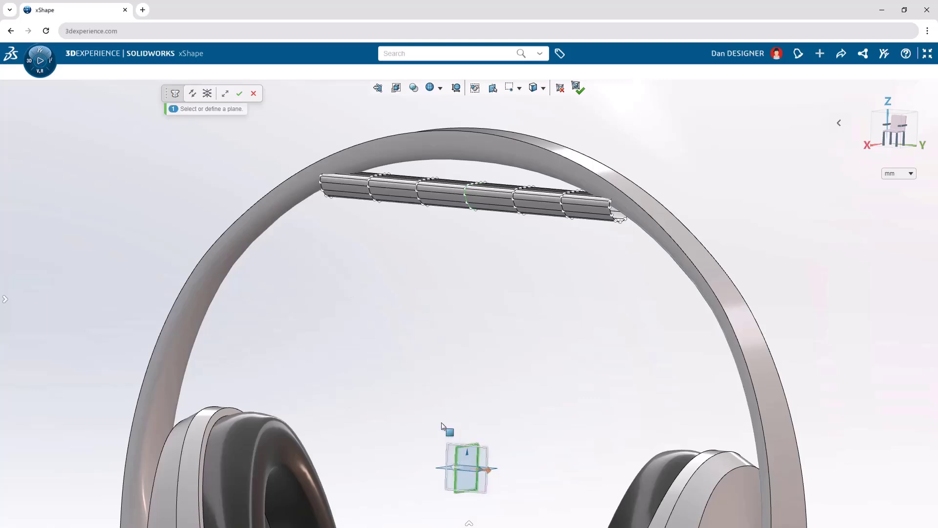
left_click(239, 94)
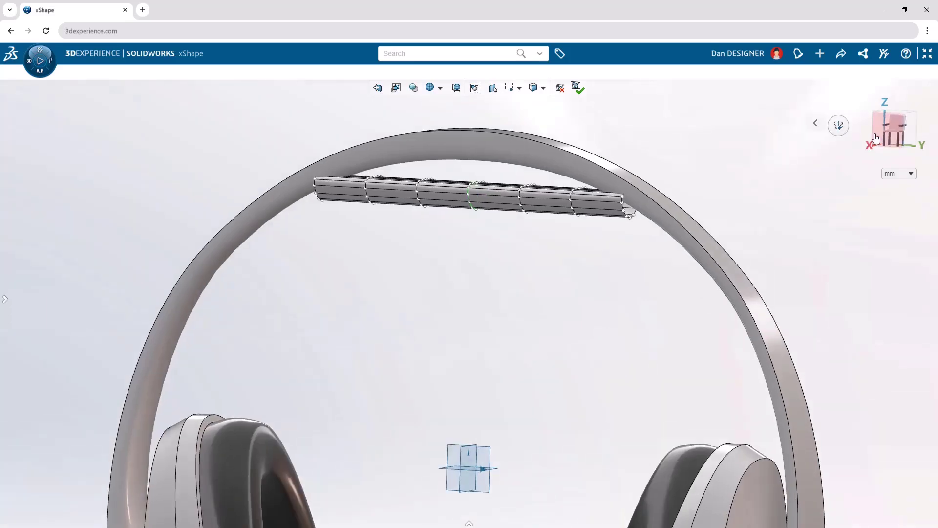
From a straight-on front view, enable Soft Selection by radial distance with a 100 mm radius.
left_click(876, 139)
key("f")
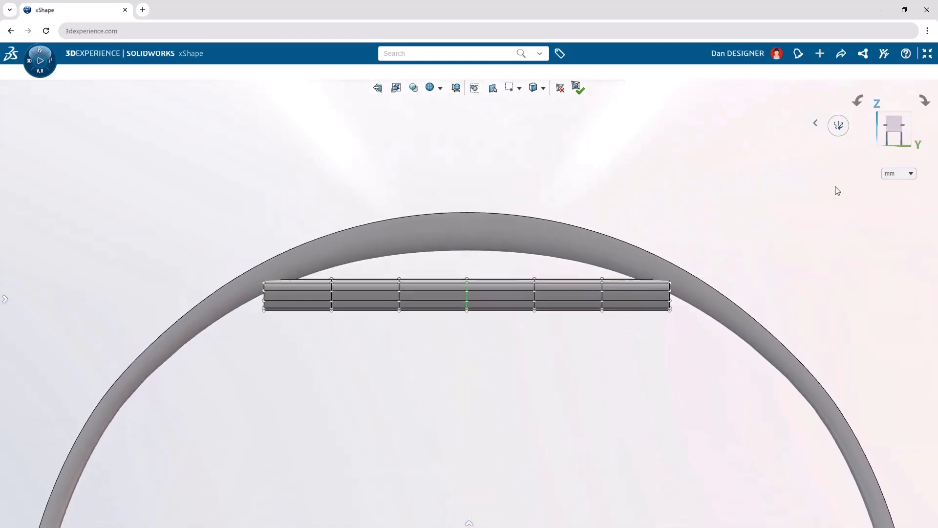
type("s")
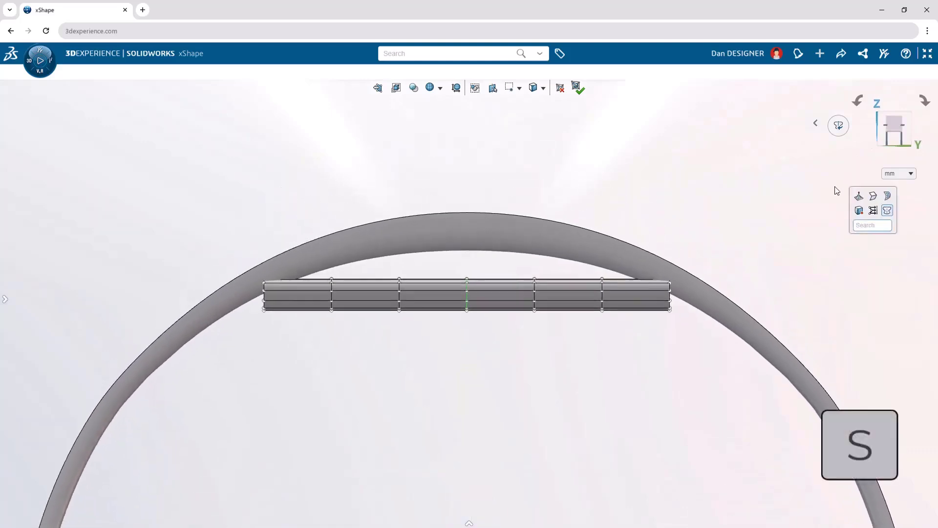
type("soft")
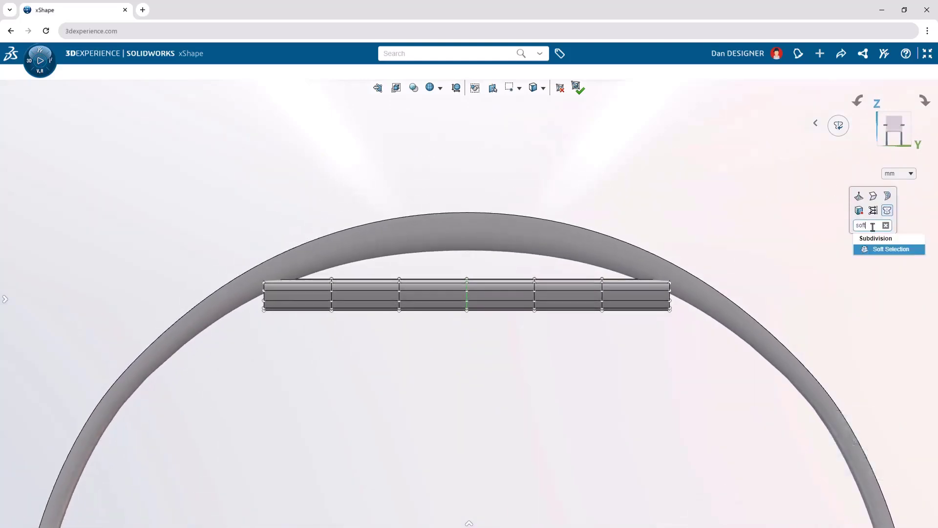
left_click(890, 250)
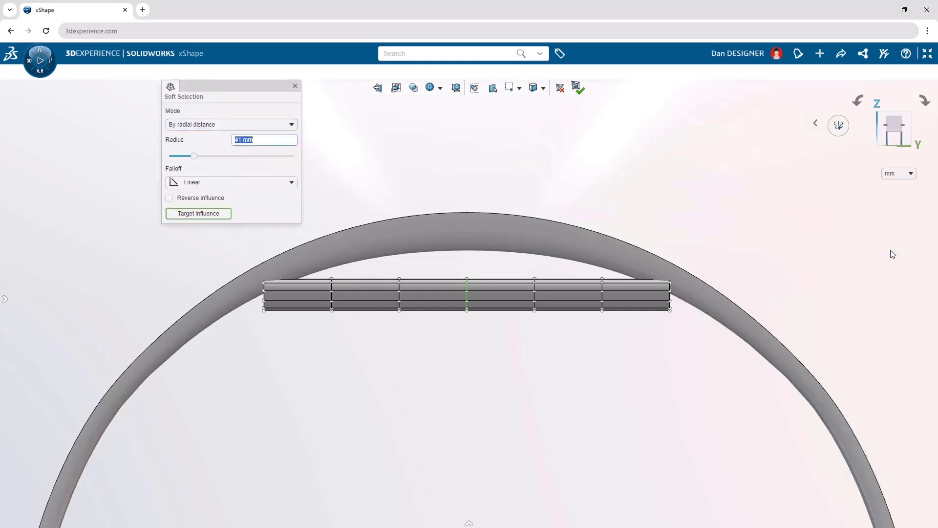
left_click(291, 125)
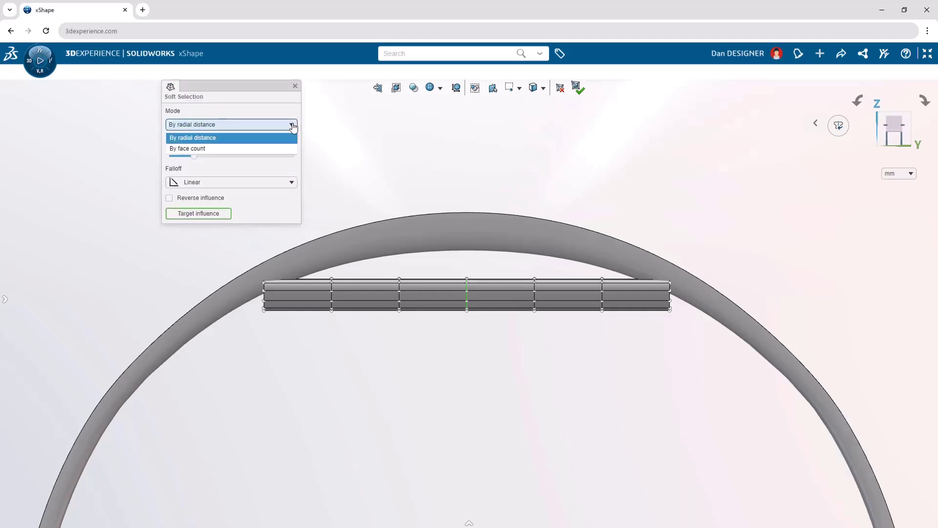
left_click(282, 138)
left_click(281, 140)
type("100")
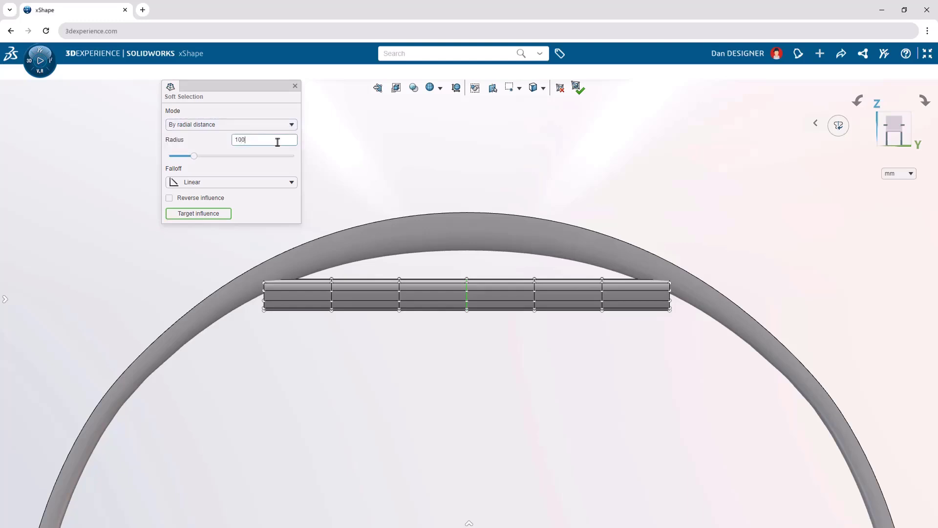
key("Return")
Select the edge loop at the cushion's open end and rotate it downward so the cushion curves along the headband.
left_click(681, 326)
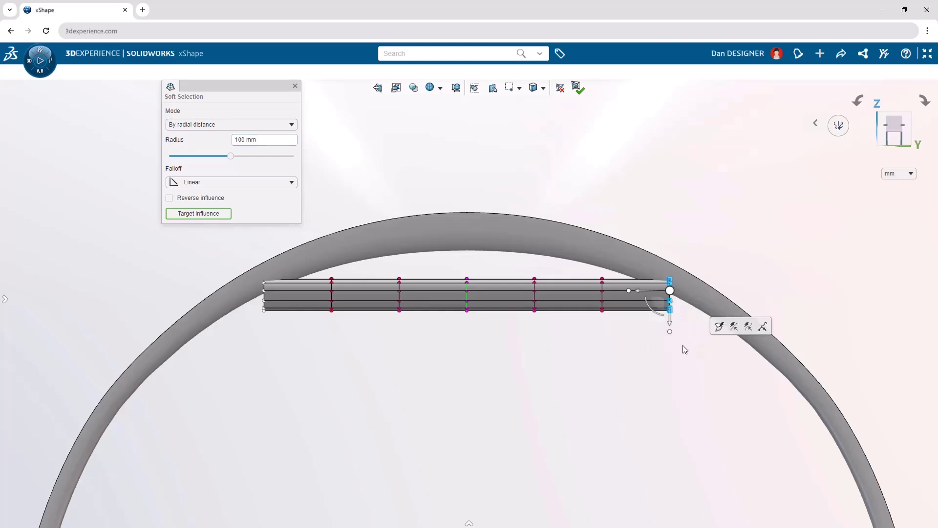
left_click_drag(659, 315, 631, 335)
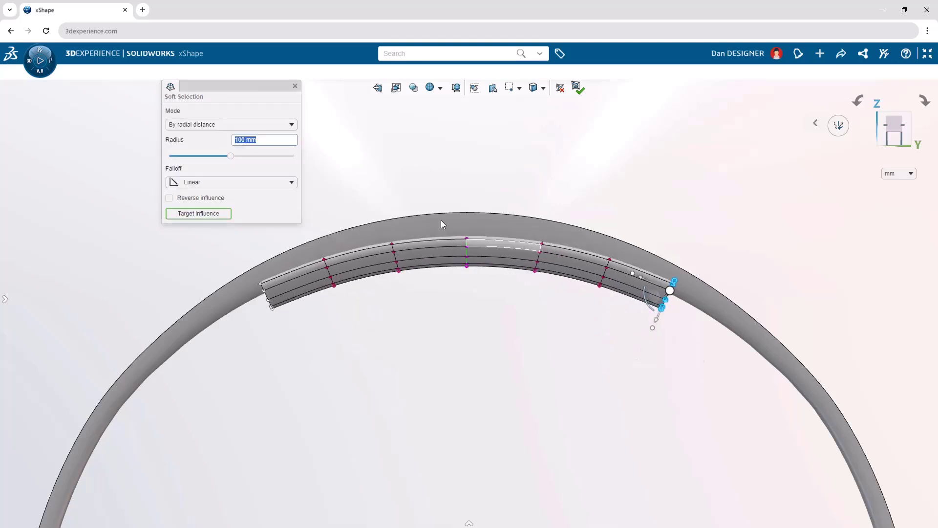
left_click(295, 86)
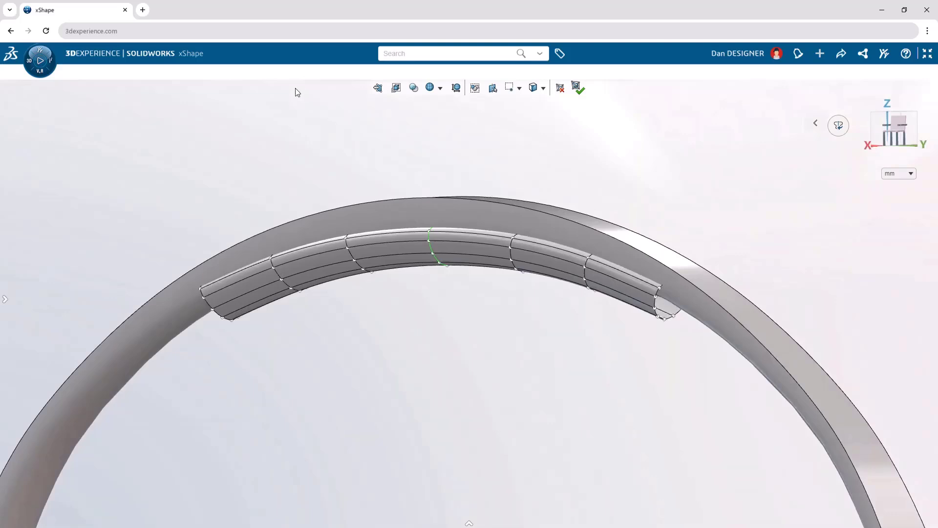
Fill the cushion's open end to cap both symmetric ends, and finish the subdivision edit.
right_click(460, 343)
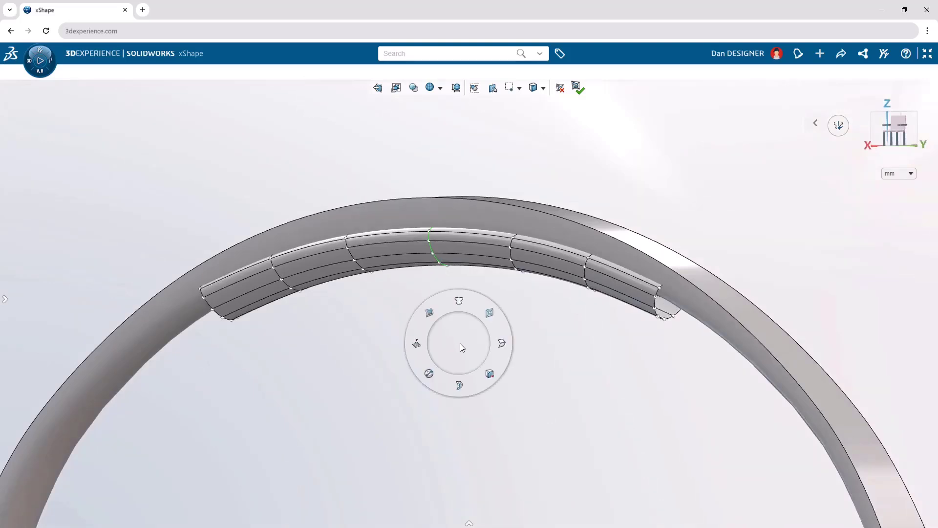
left_click(433, 318)
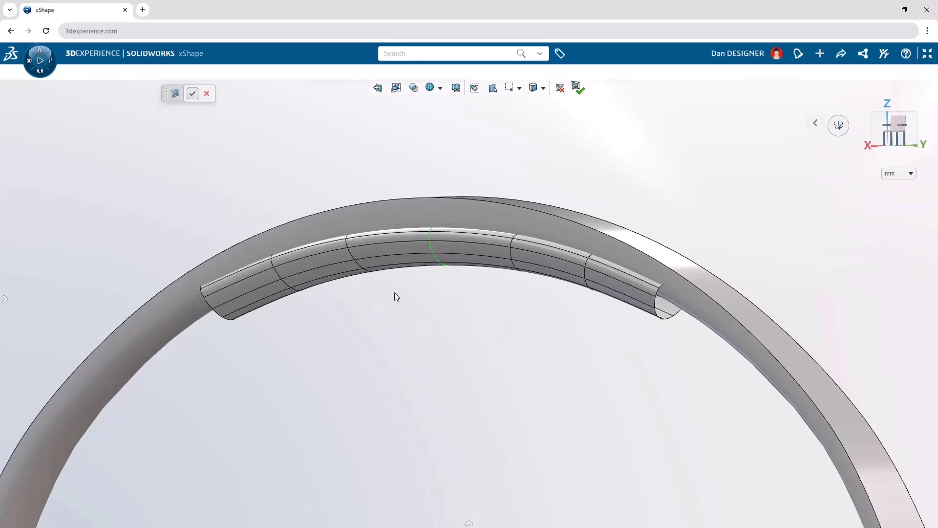
left_click(654, 311)
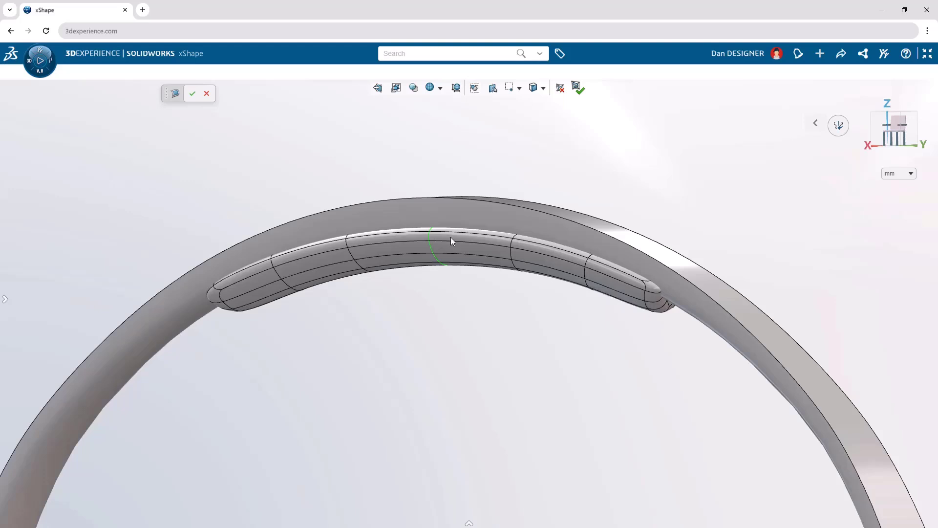
left_click(194, 96)
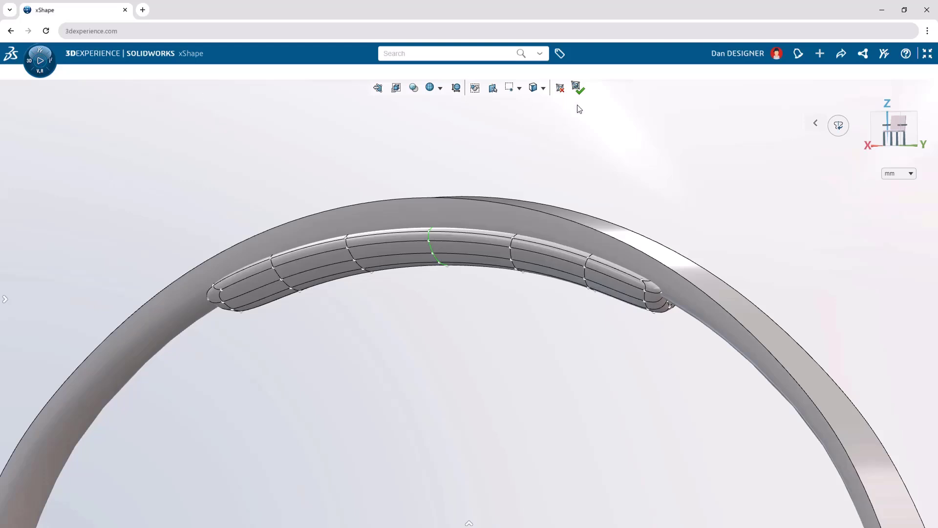
left_click(578, 88)
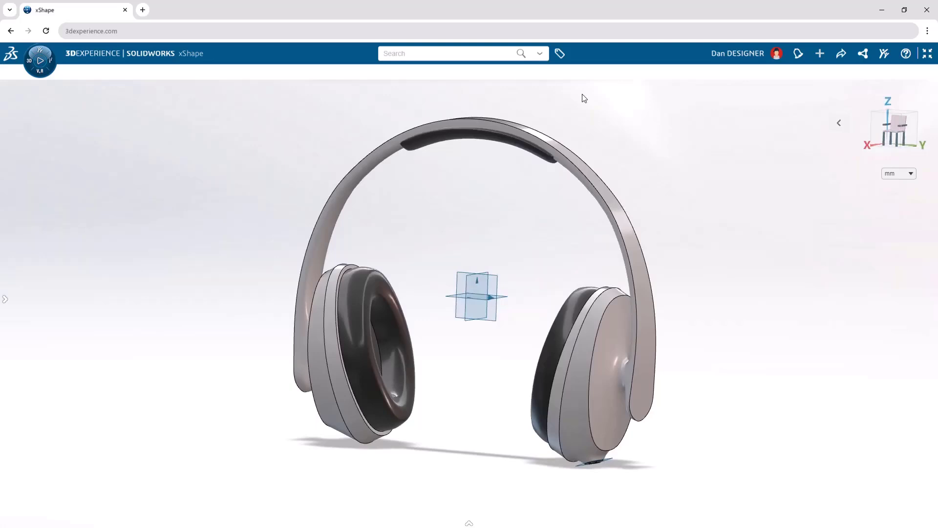
Color the entire Headband set, including the ear cup shells, light blue with a custom hex color, using Sets as the selection type.
left_click(597, 307)
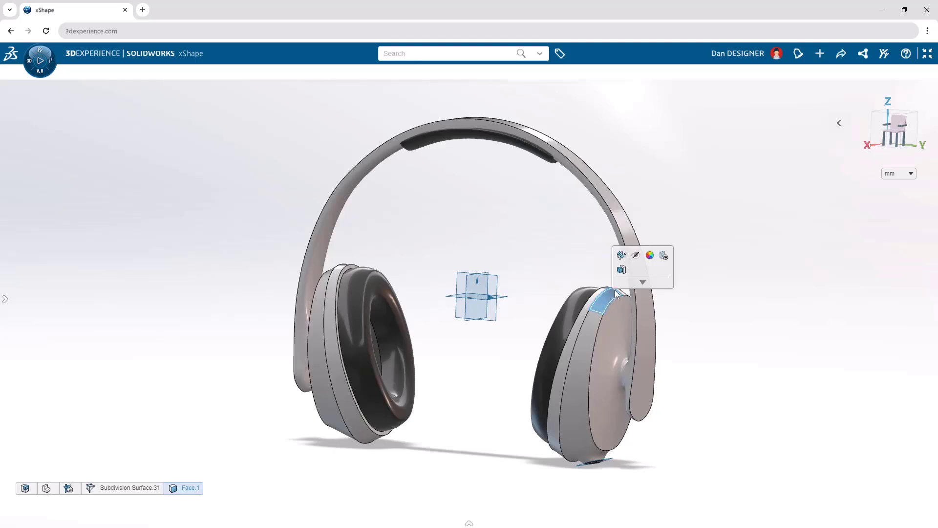
left_click(650, 256)
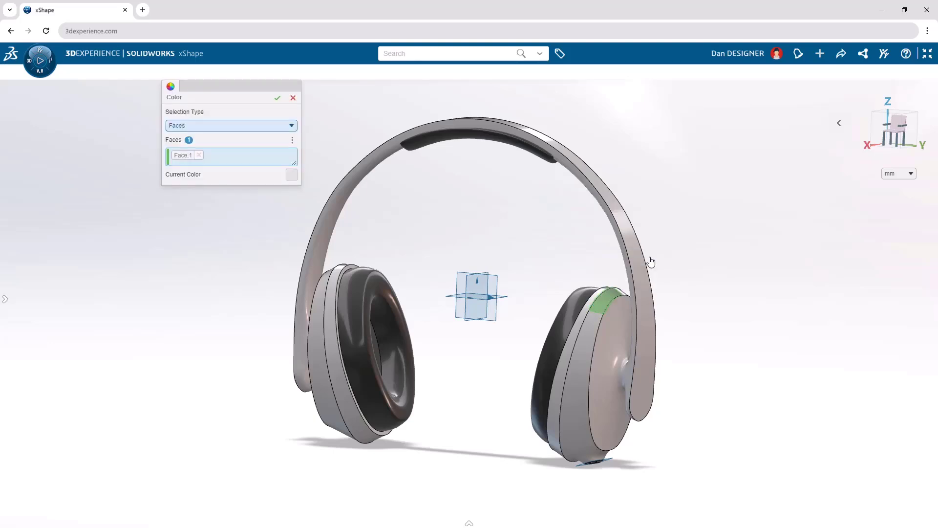
left_click(287, 129)
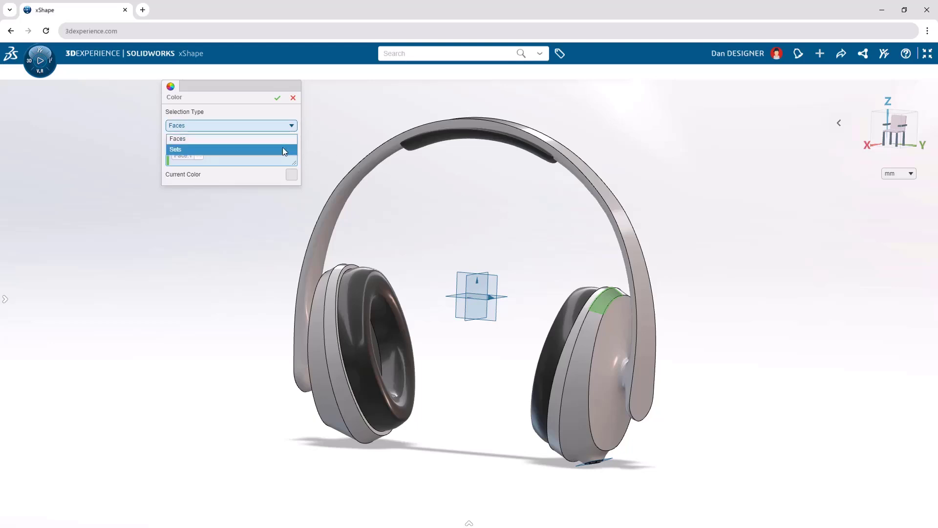
left_click(282, 149)
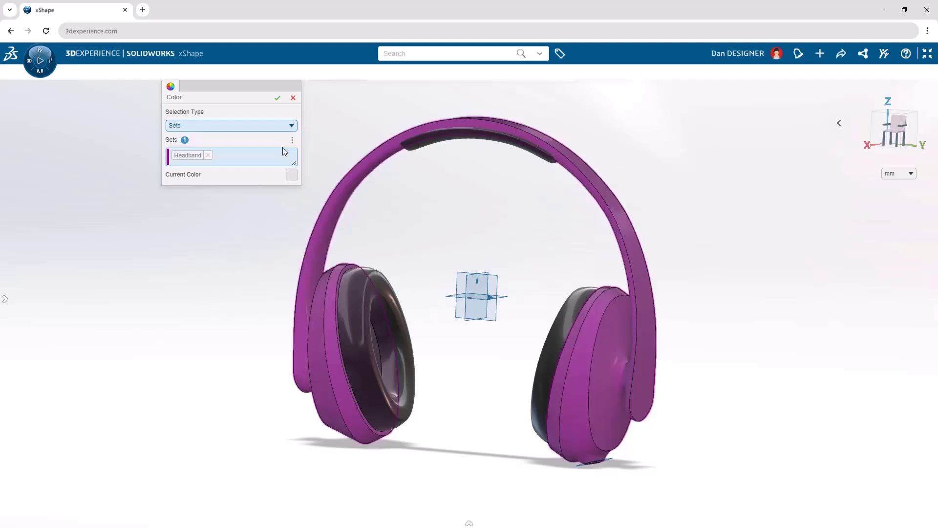
left_click(293, 176)
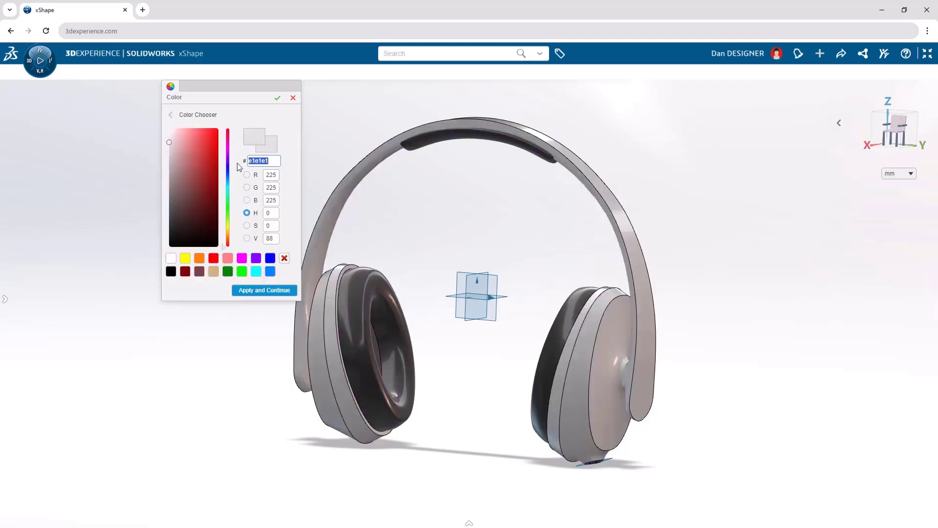
left_click_drag(169, 142, 186, 180)
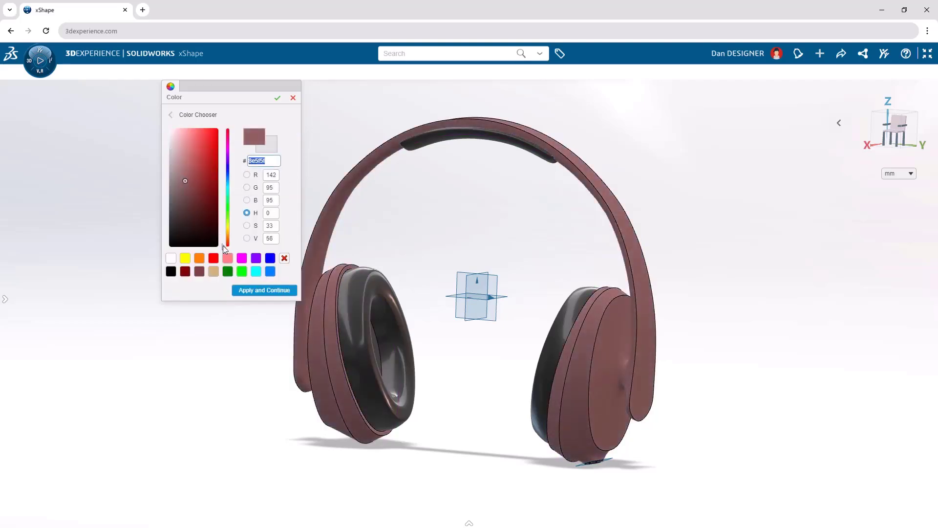
left_click_drag(222, 246, 222, 192)
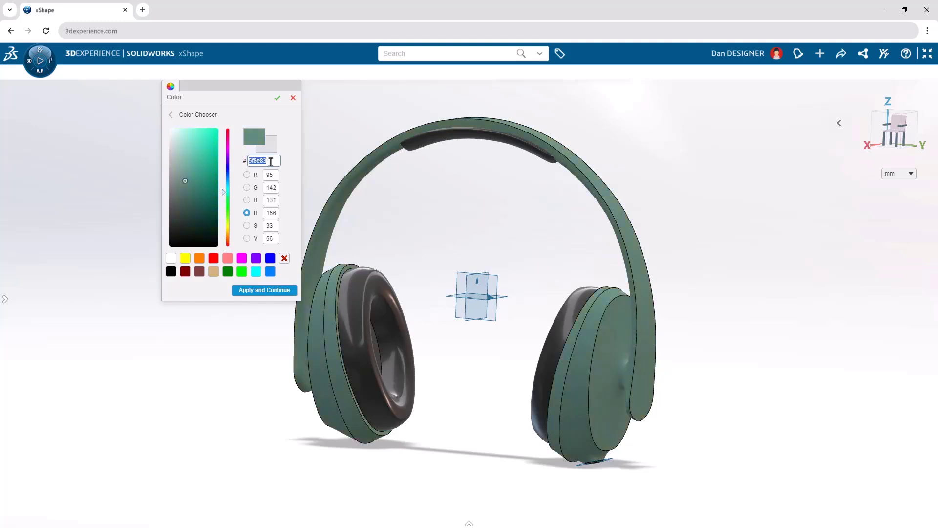
type("8feaff")
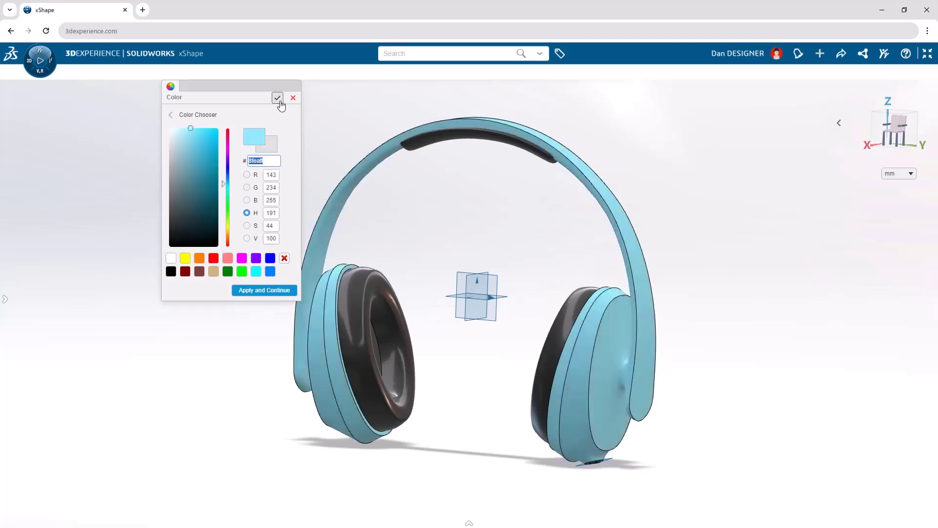
left_click(277, 98)
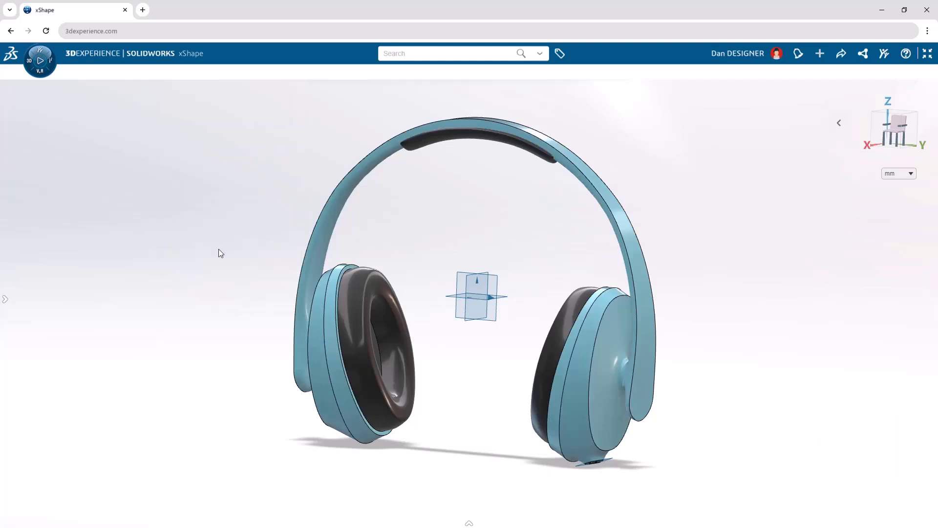
Hide the reference planes and inspect the finished headphones from another angle.
key("v")
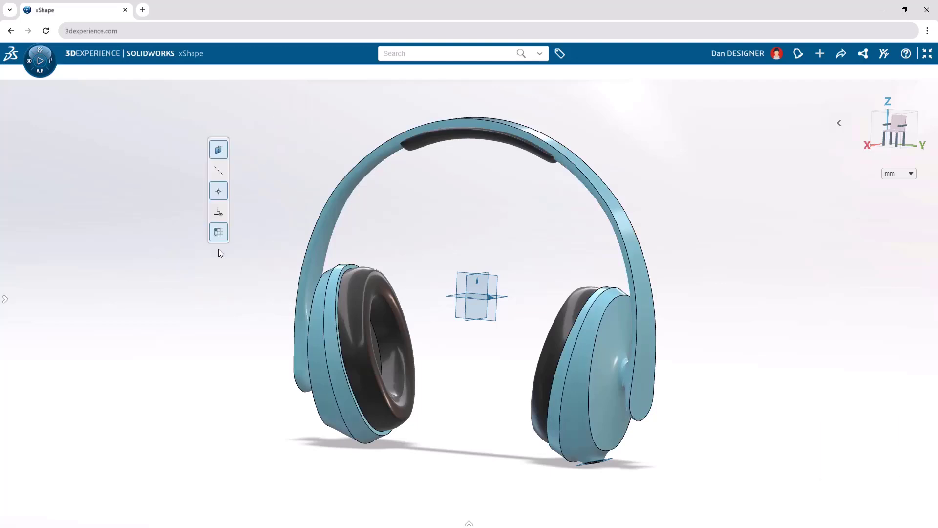
left_click(226, 159)
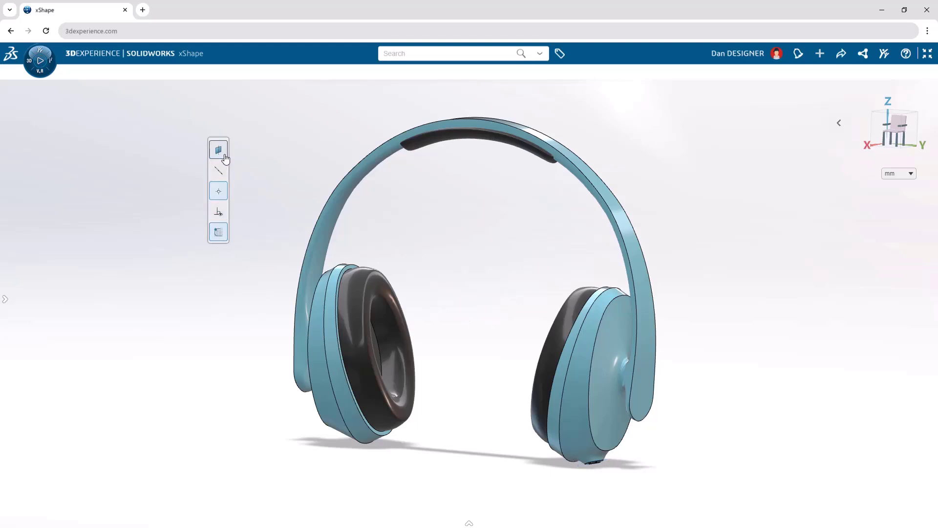
key("v")
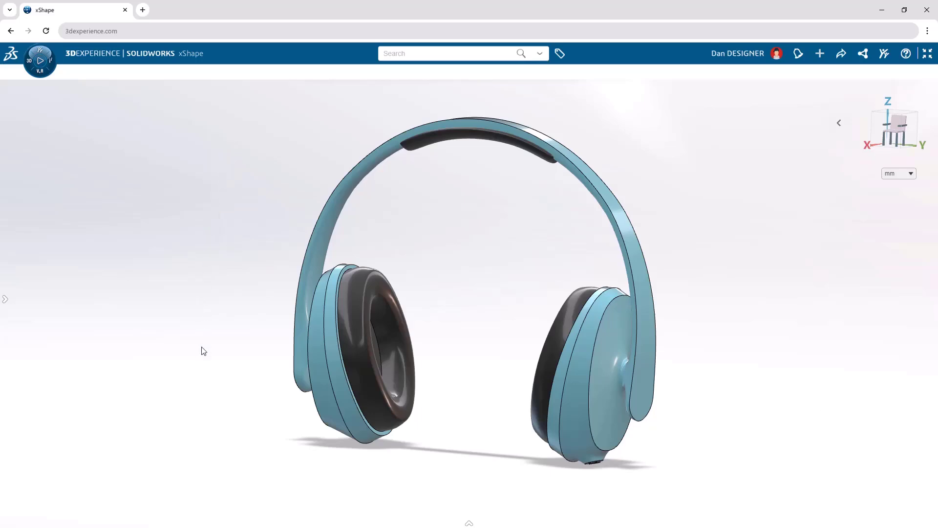
middle_click_drag(203, 351, 836, 360)
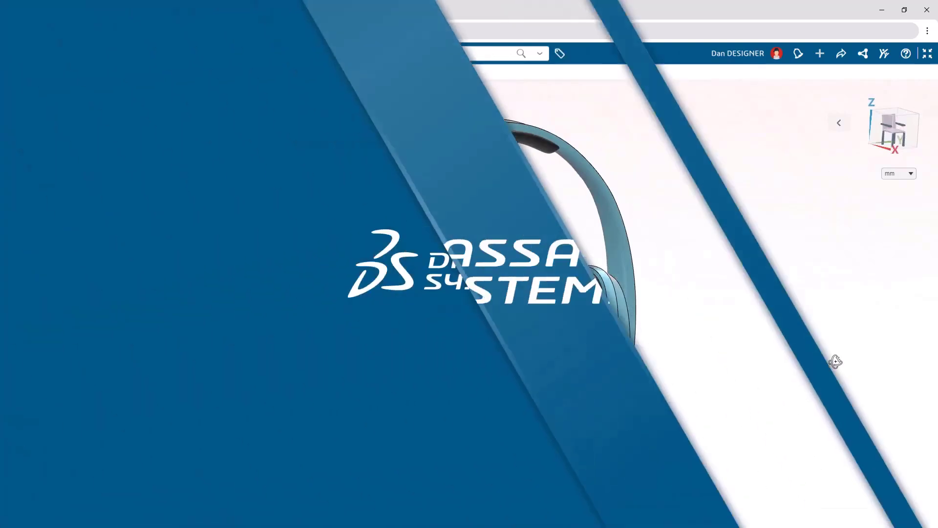